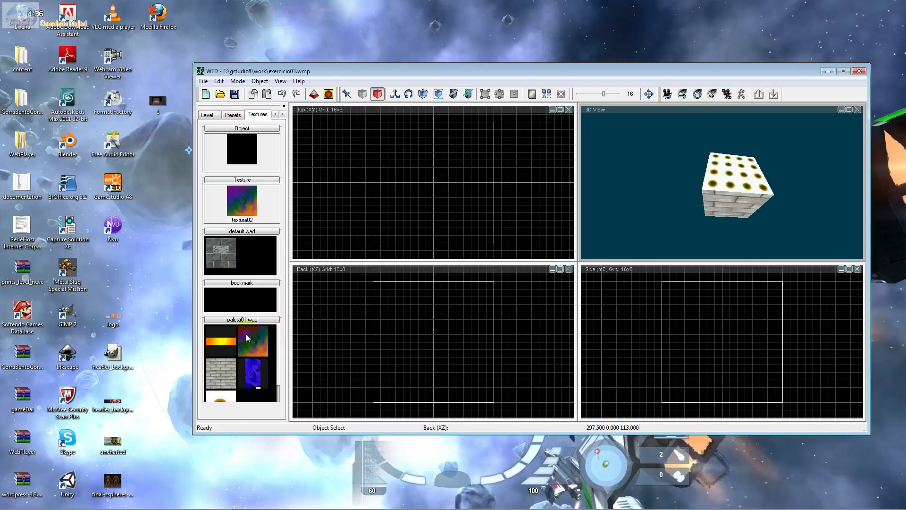
- Extract the grey brick texture from paleta01.wad as textura04 into the curso_3dgamestudioA8_Full folder on the cursos (F:) drive
click(228, 369)
right_click(228, 369)
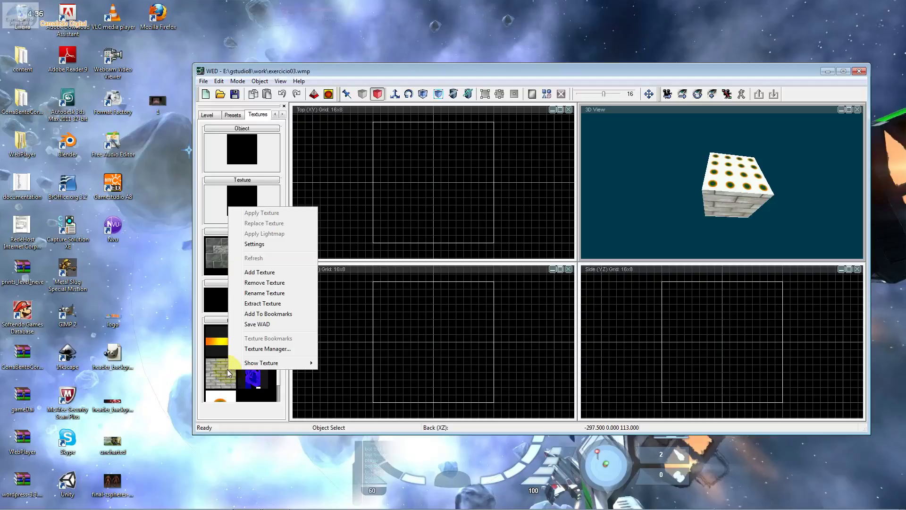
click(264, 304)
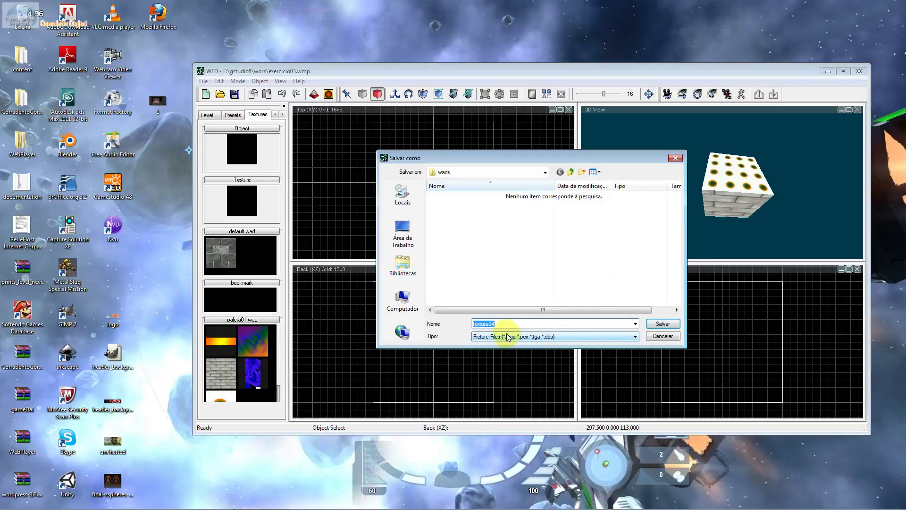
click(445, 174)
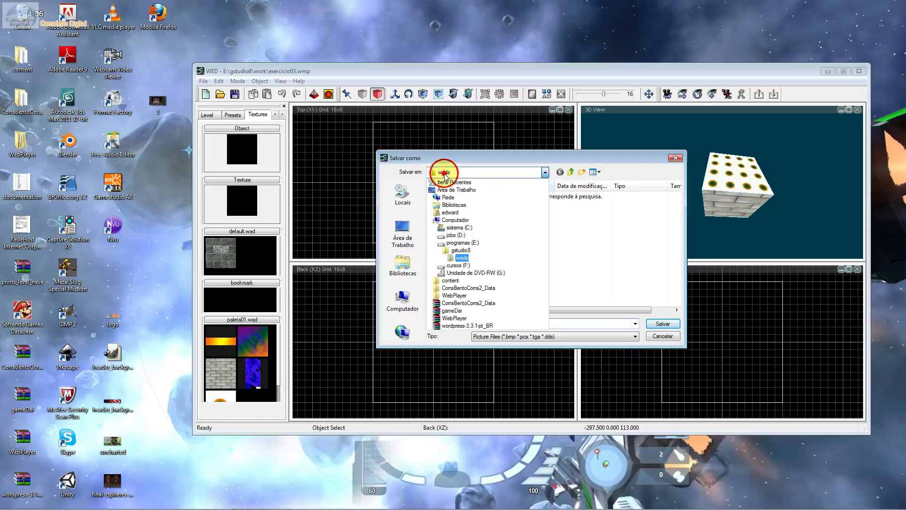
click(456, 265)
click(468, 197)
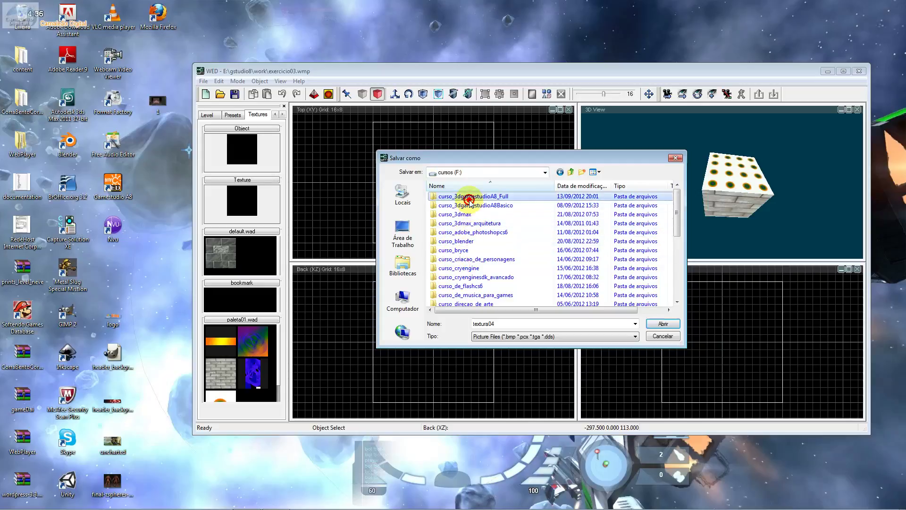
double_click(468, 197)
double_click(513, 323)
click(657, 325)
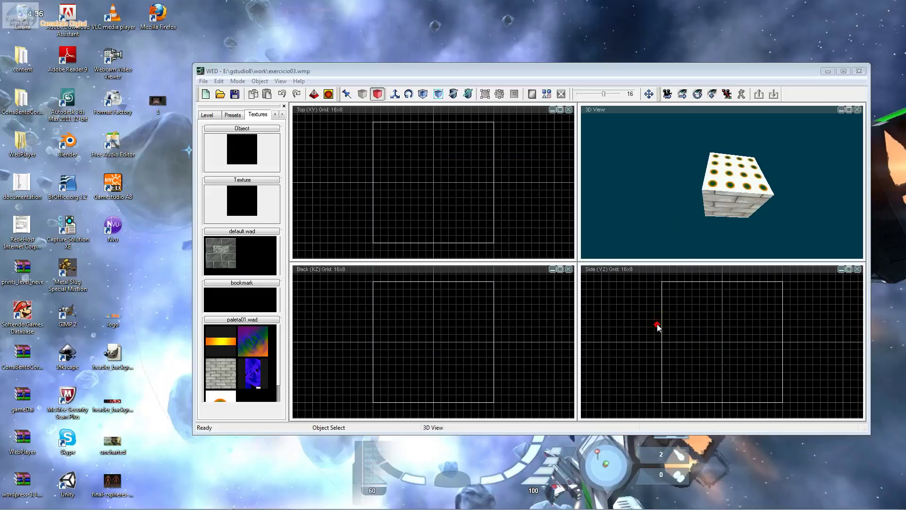
- Switch to Windows Explorer and check the extracted textura04 file in curso_3dgamestudioA8_Full on drive F, then minimize the window
key(super)
click(179, 297)
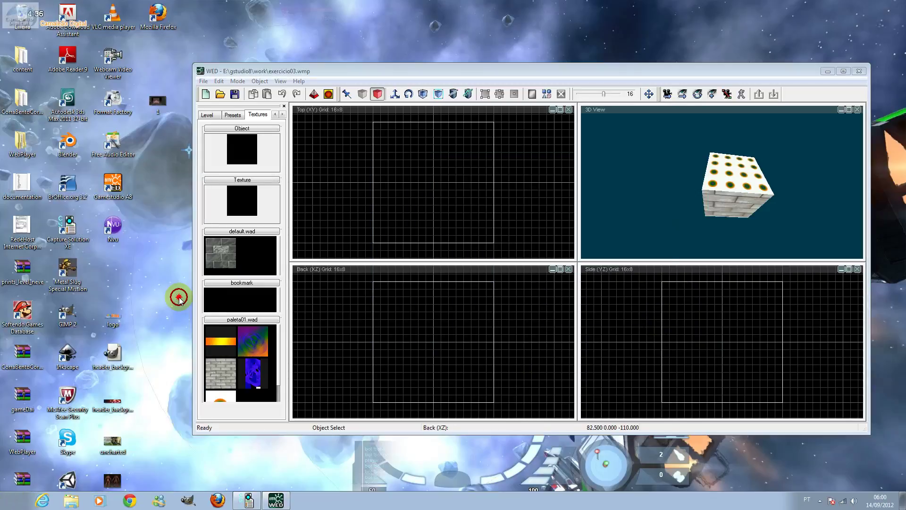
key(super+e)
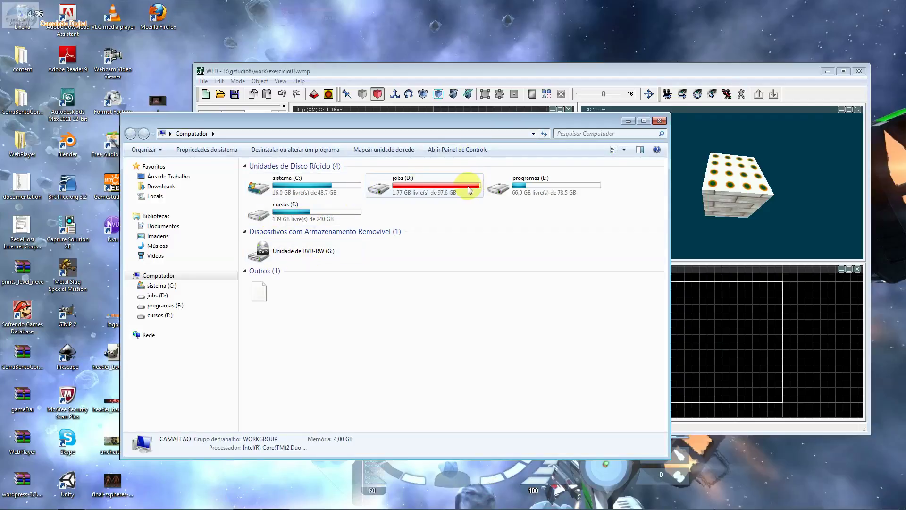
double_click(317, 213)
double_click(320, 171)
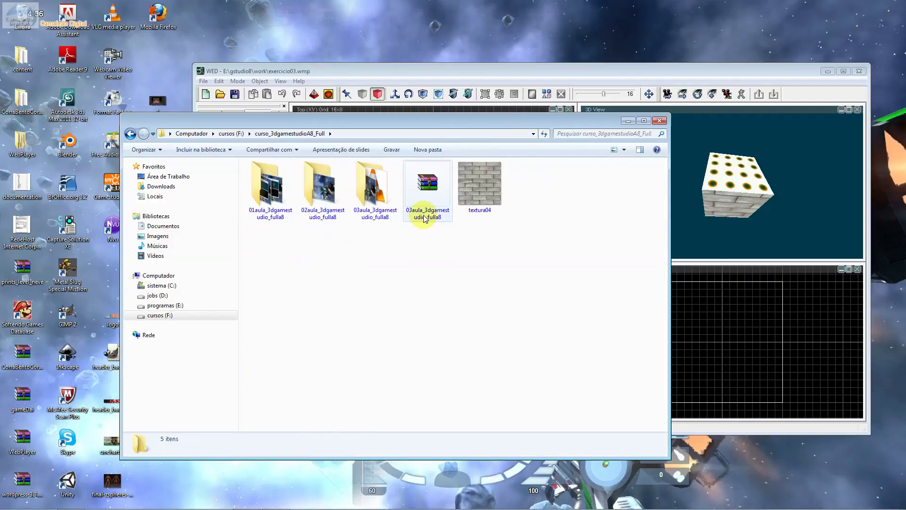
click(479, 203)
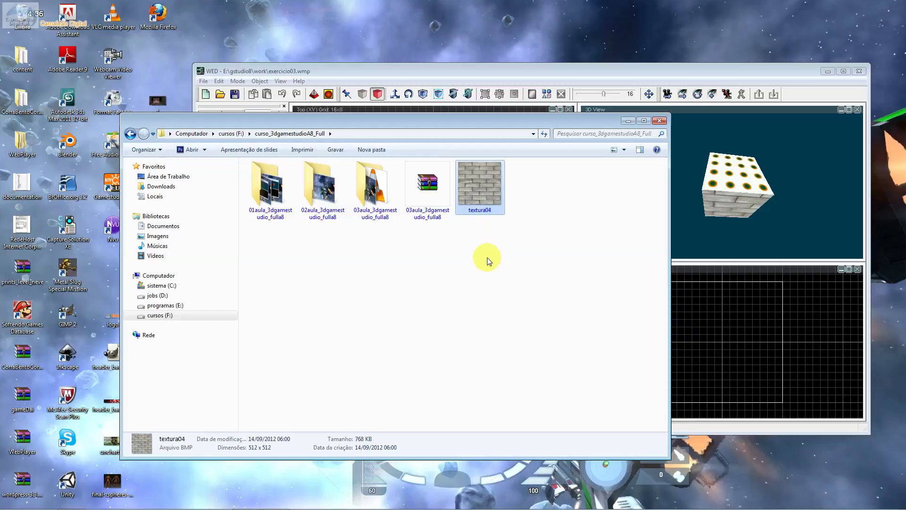
click(628, 121)
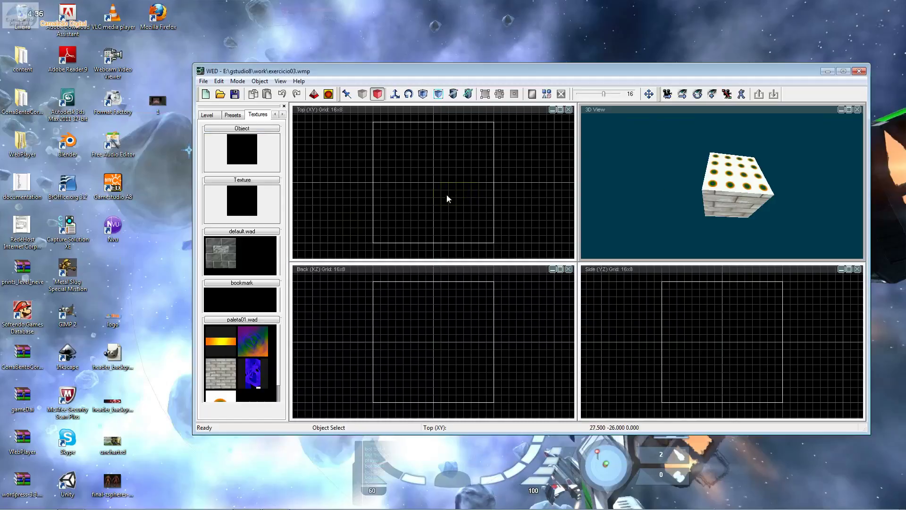
- Open the texture manager and add standard.wad from the wads folder to the project
click(247, 347)
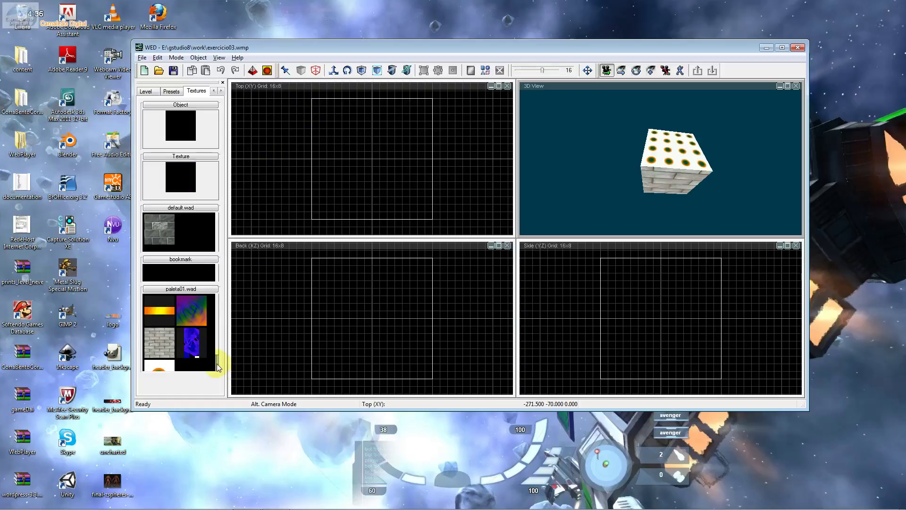
right_click(207, 347)
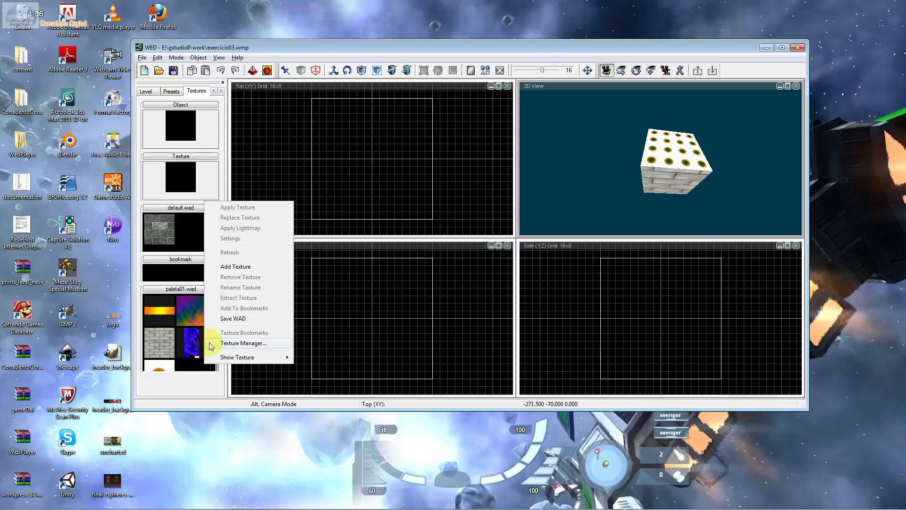
click(211, 344)
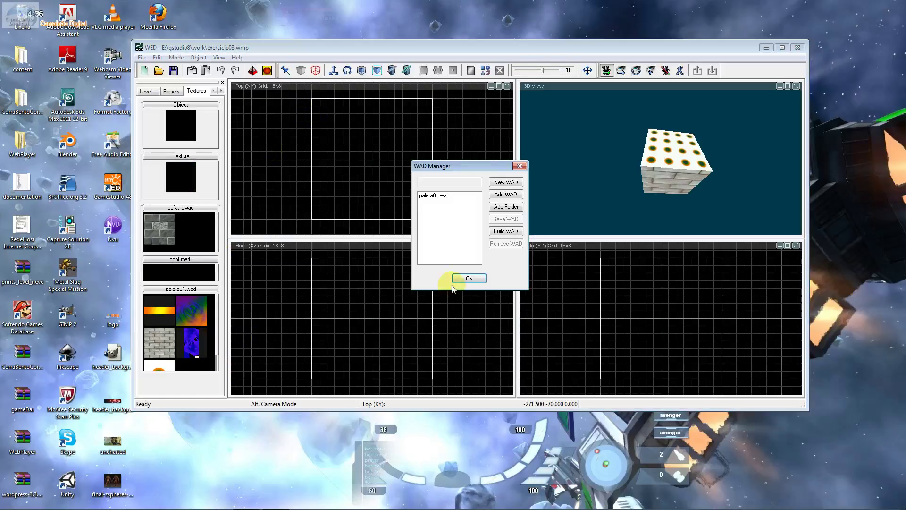
click(505, 195)
click(417, 191)
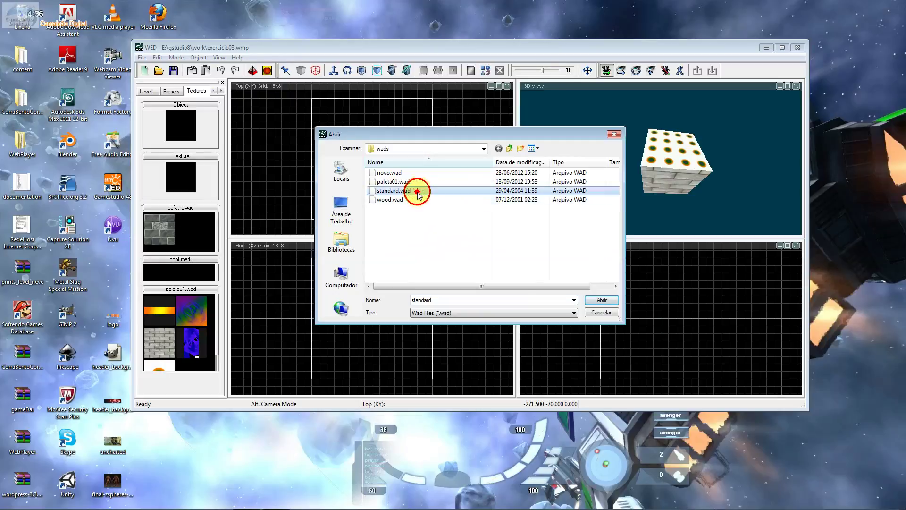
double_click(417, 191)
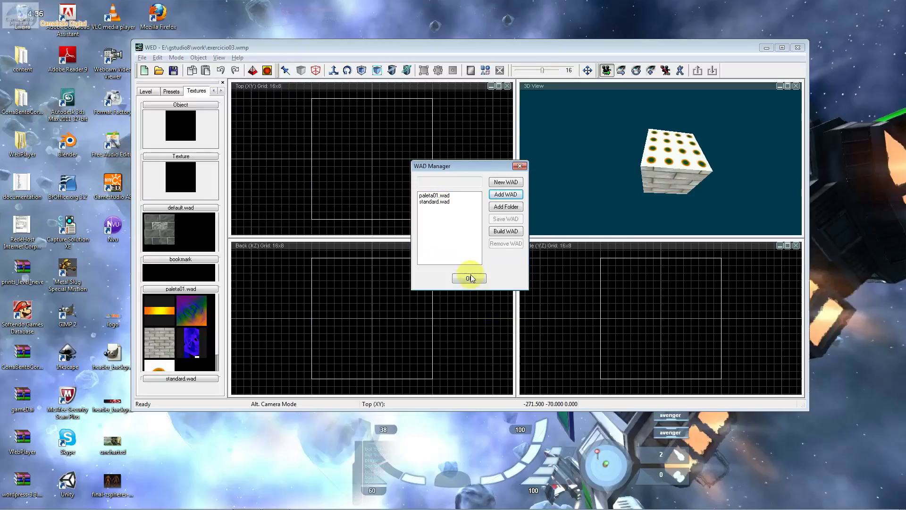
- Remove paleta01.wad from the project in the WAD Manager and confirm the removal
click(442, 202)
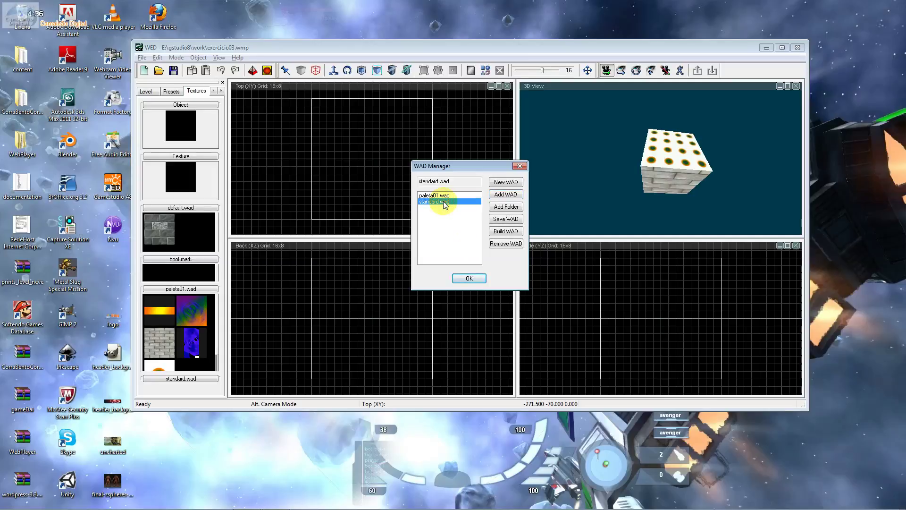
click(437, 196)
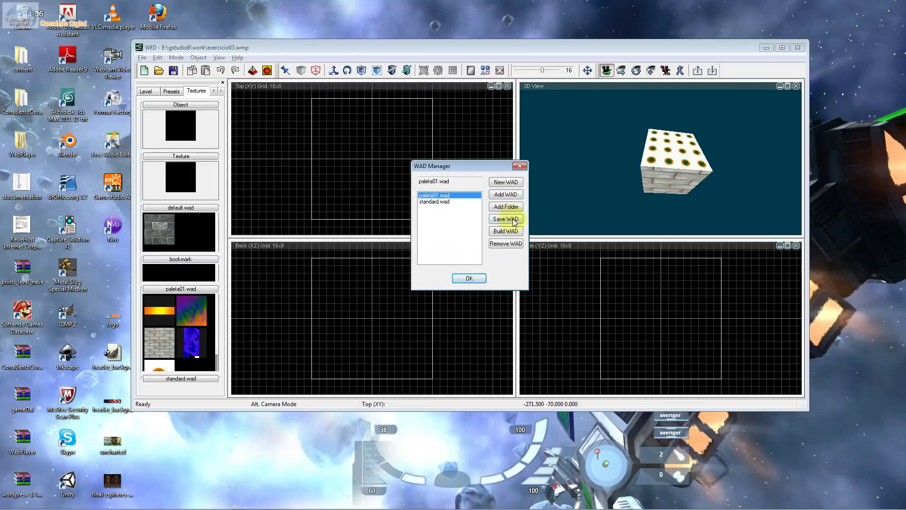
click(503, 243)
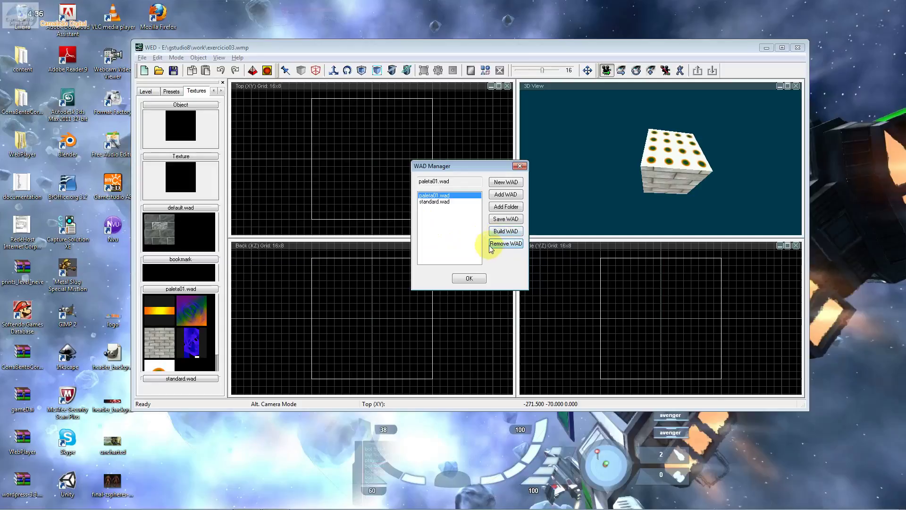
click(493, 243)
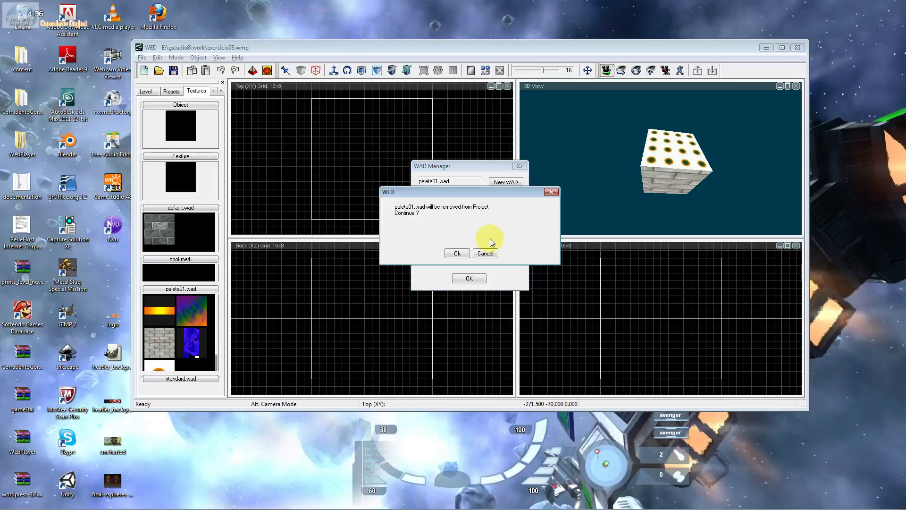
click(475, 191)
drag(475, 193, 680, 282)
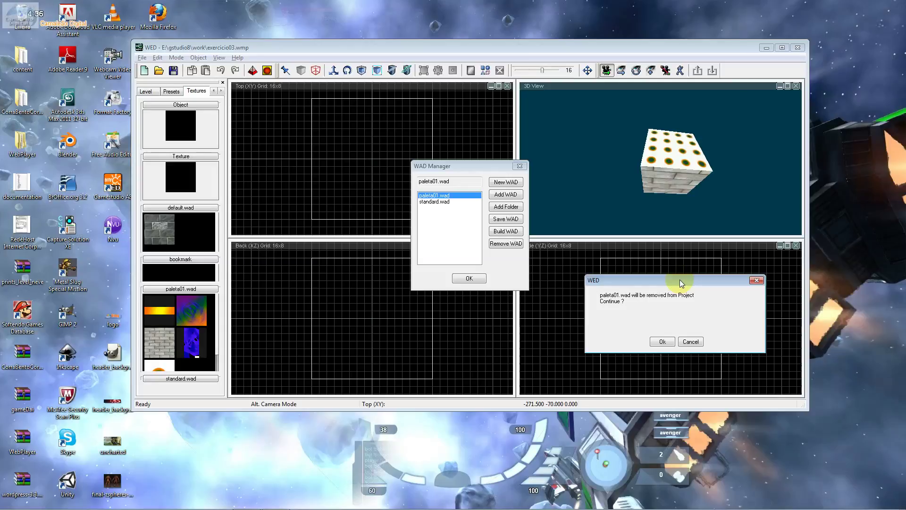
click(661, 341)
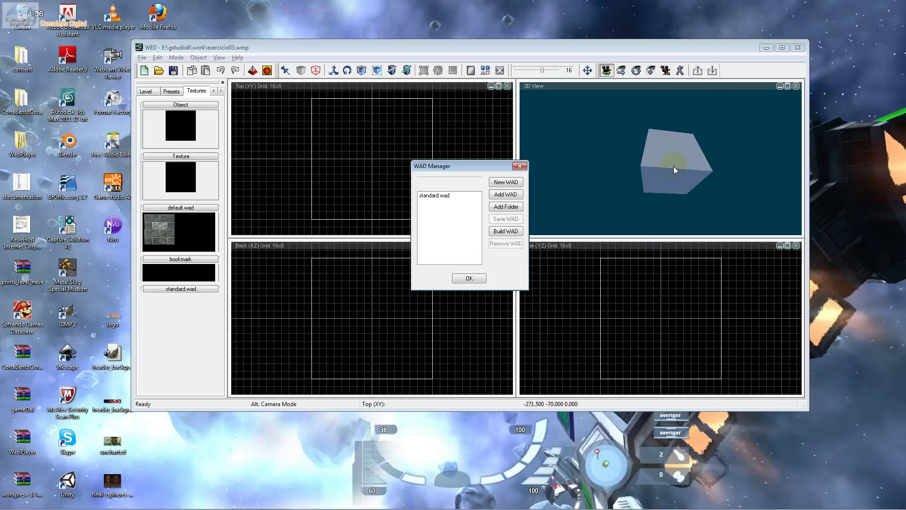
click(447, 194)
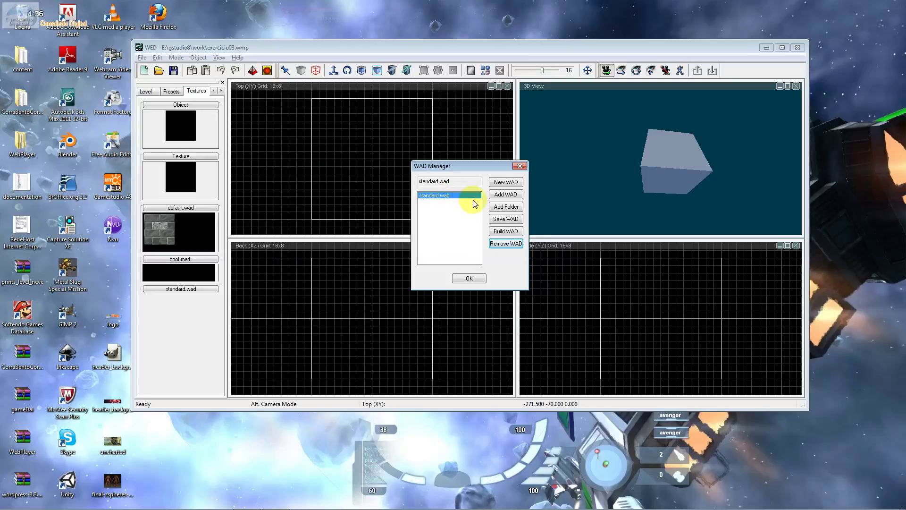
click(495, 231)
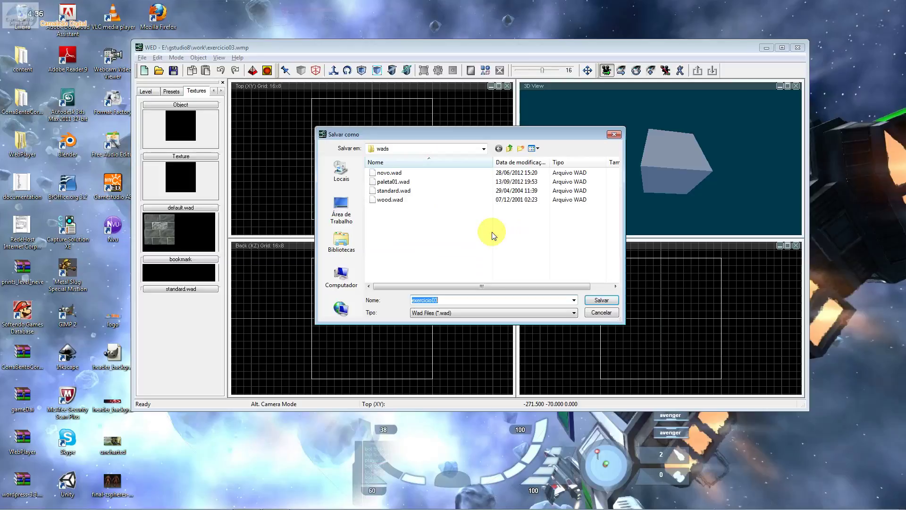
click(598, 315)
click(453, 196)
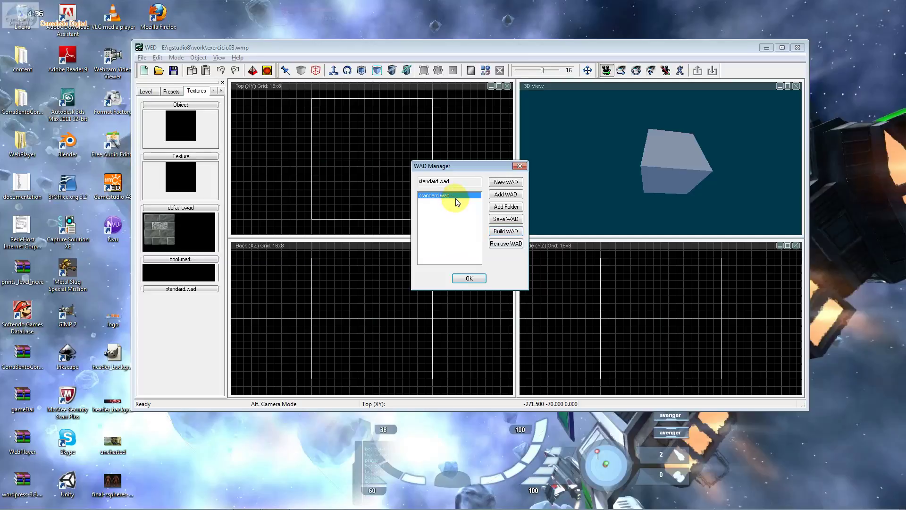
- Add paleta01.wad back to the project and close the WAD Manager
click(506, 194)
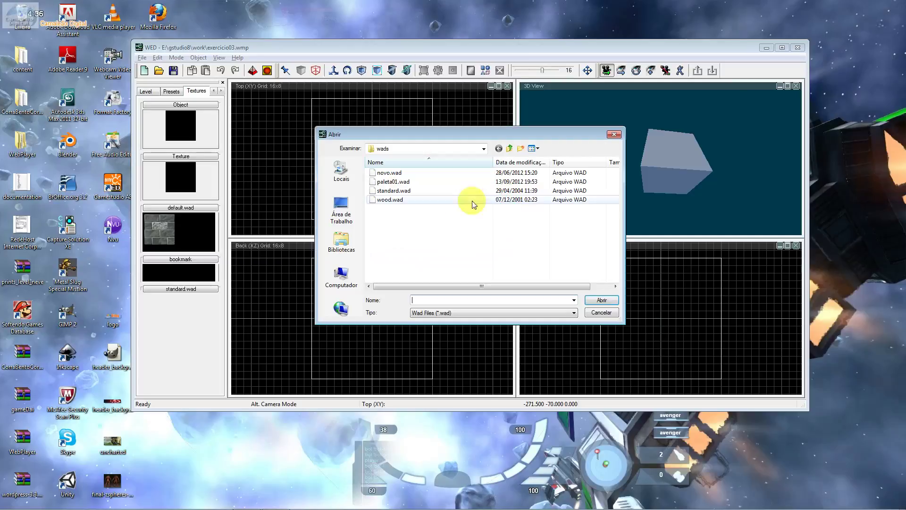
double_click(386, 176)
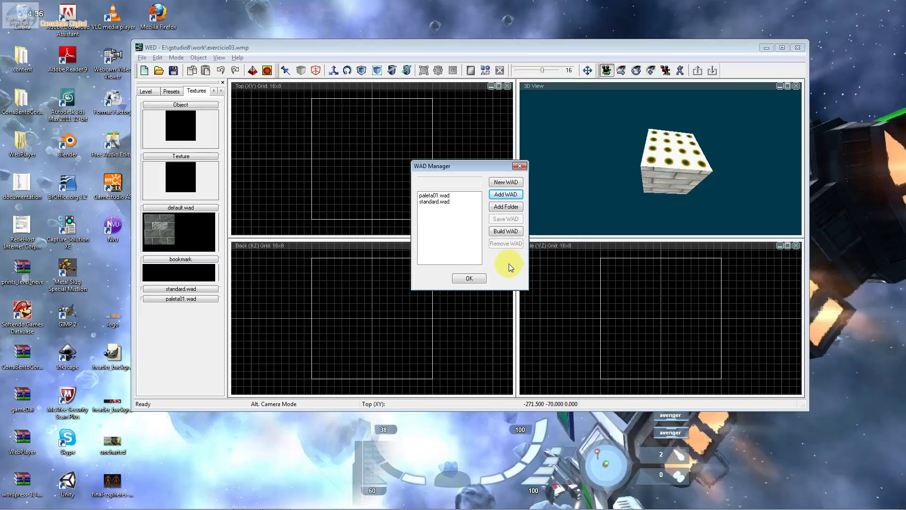
click(469, 278)
- Expand the standard.wad texture palette and enlarge its preview area to show several rows of textures
click(181, 289)
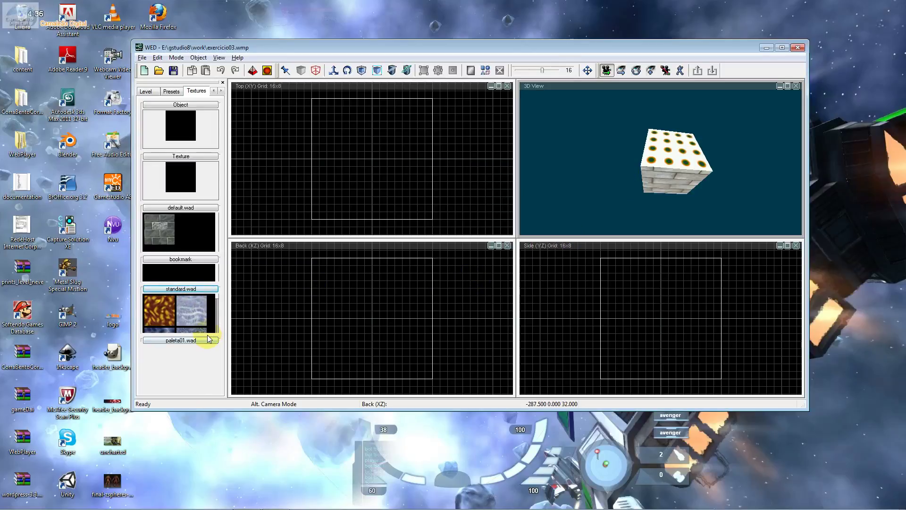
drag(206, 333, 196, 395)
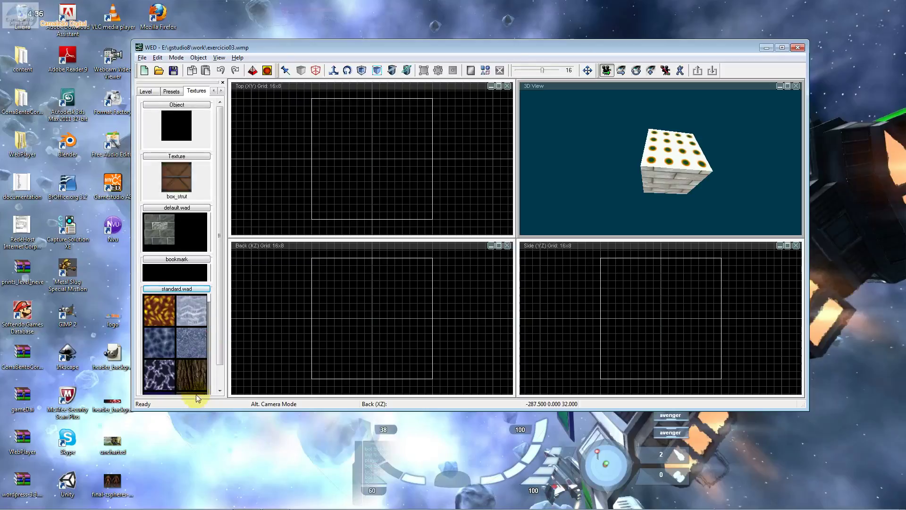
click(216, 302)
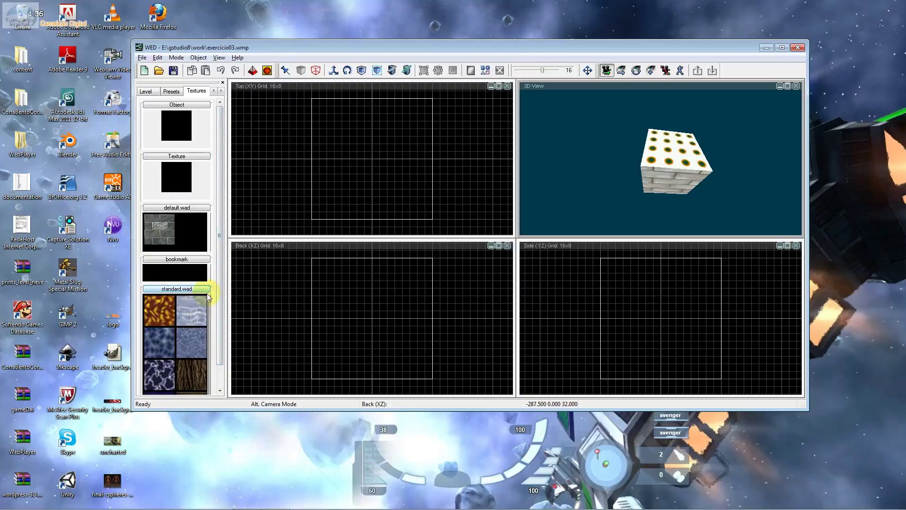
- Extract the bark texture from standard.wad as bark into the 04aula_3dgamestudio_fulla8 folder
scroll(208, 302, down, 2)
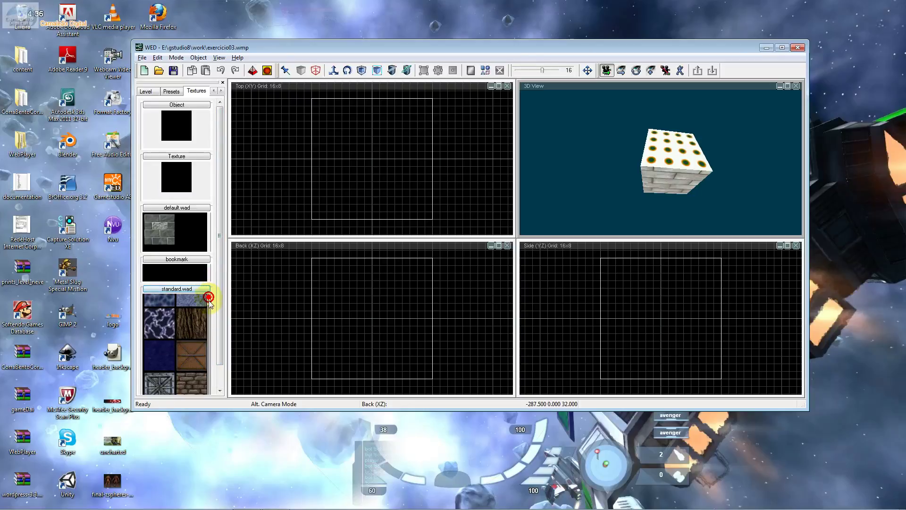
right_click(196, 327)
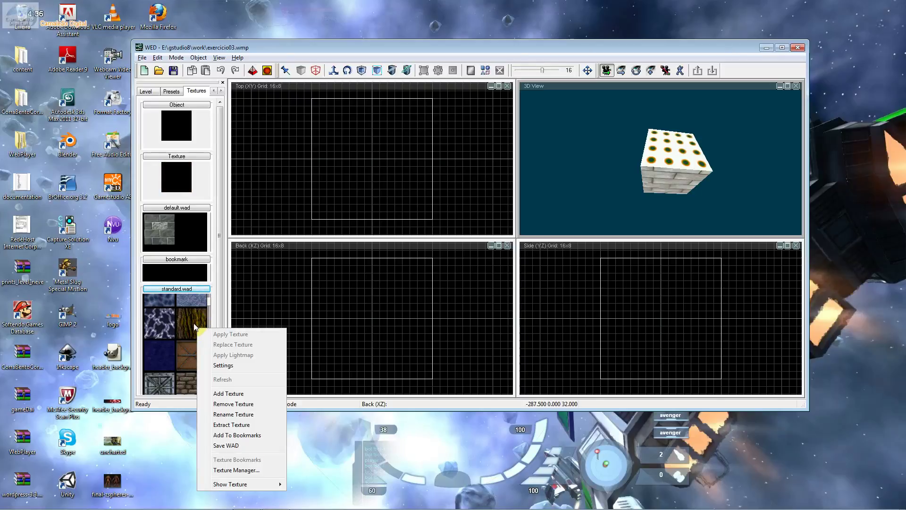
click(194, 325)
right_click(193, 323)
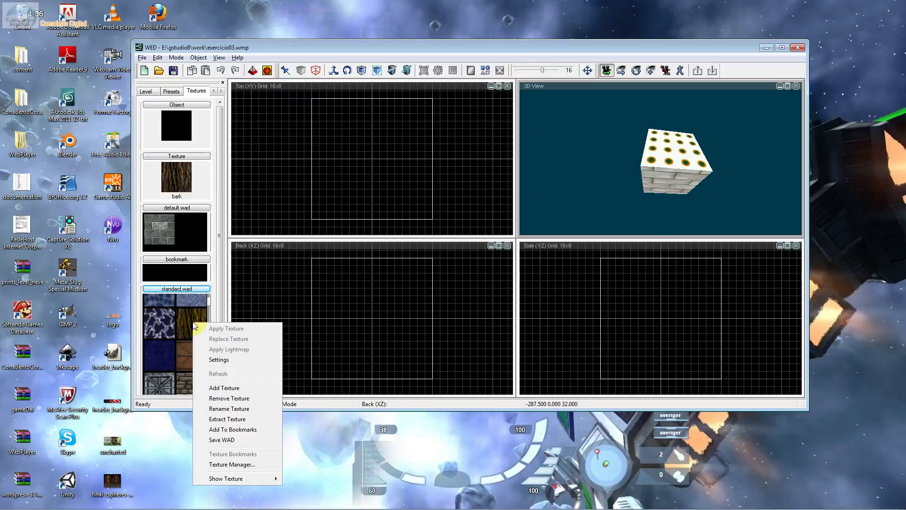
click(234, 419)
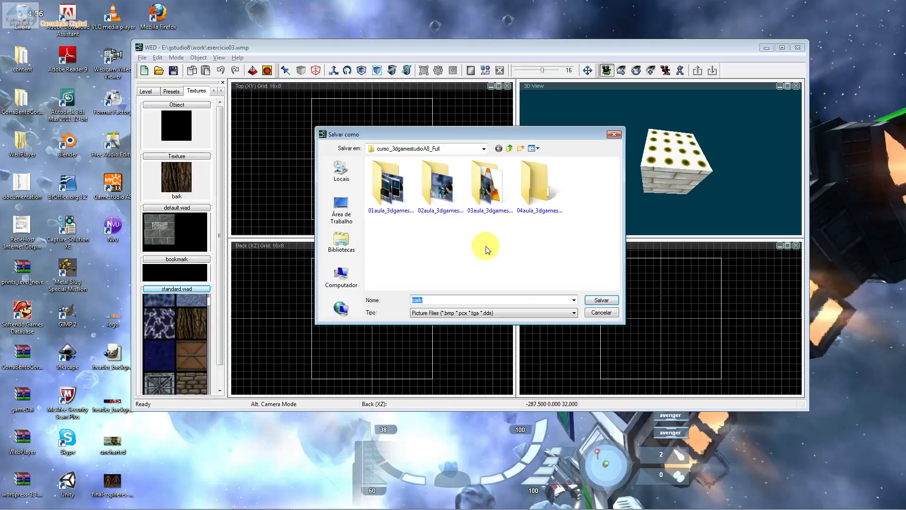
double_click(524, 207)
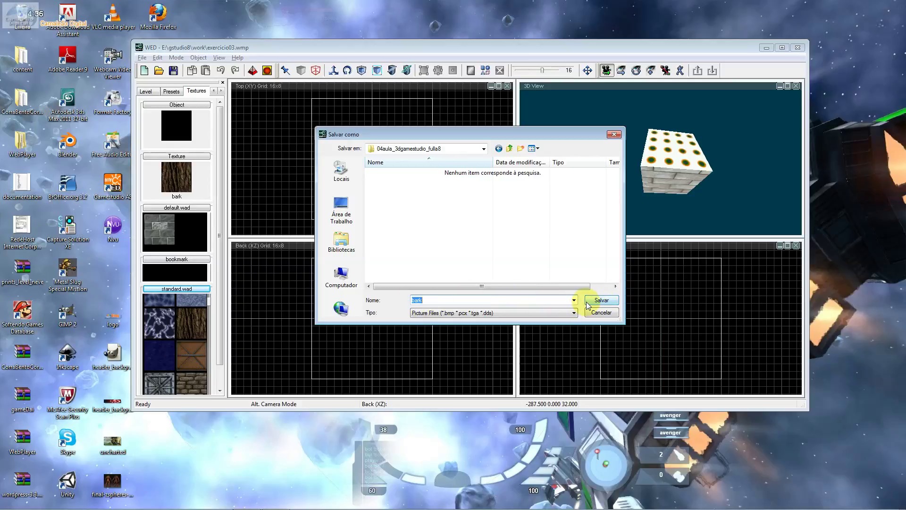
click(601, 300)
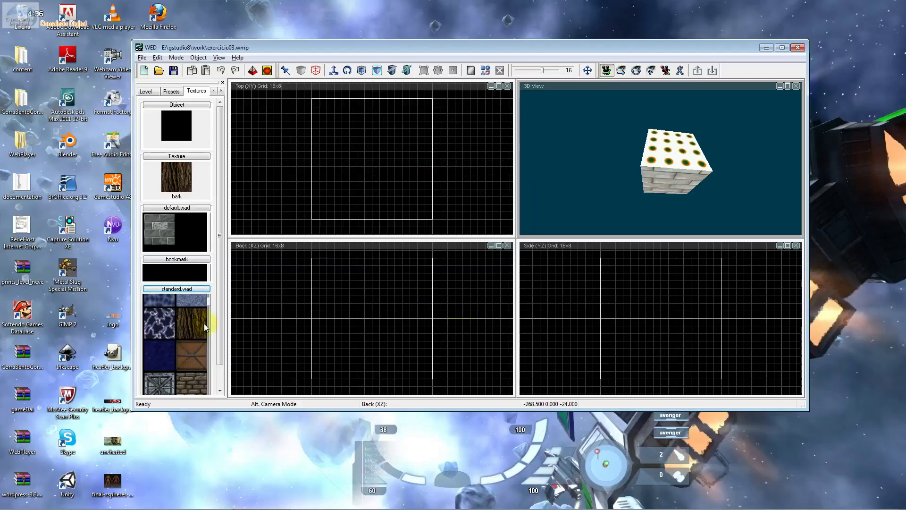
- Collapse the standard.wad palette, expand paleta01.wad and add the extracted bark image to it as a texture
click(181, 288)
click(185, 299)
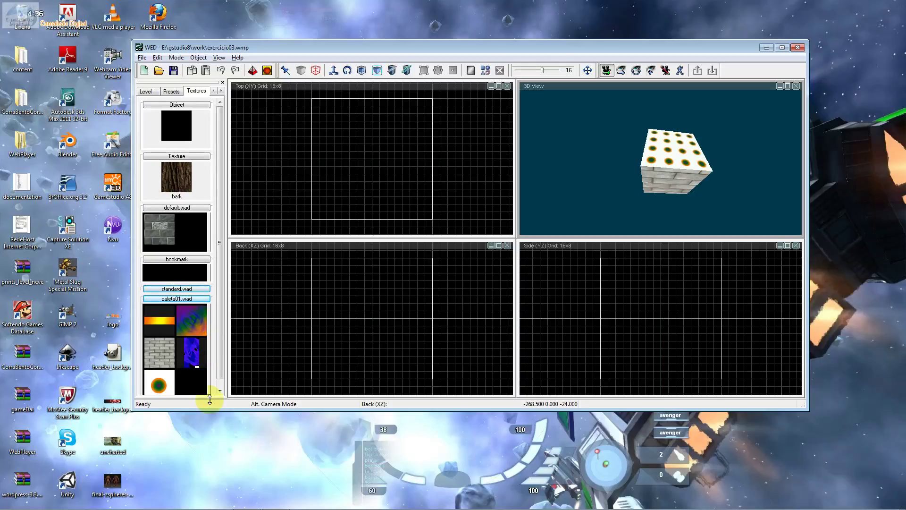
right_click(185, 387)
click(215, 285)
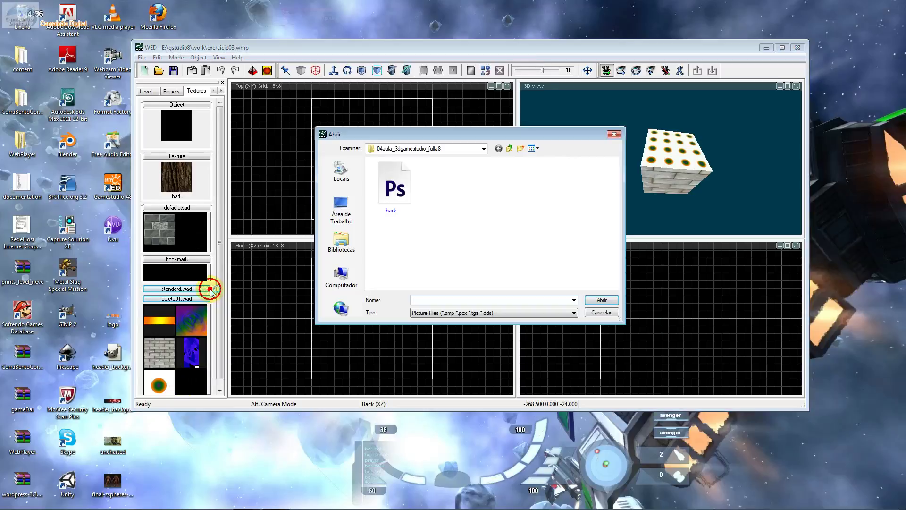
double_click(385, 204)
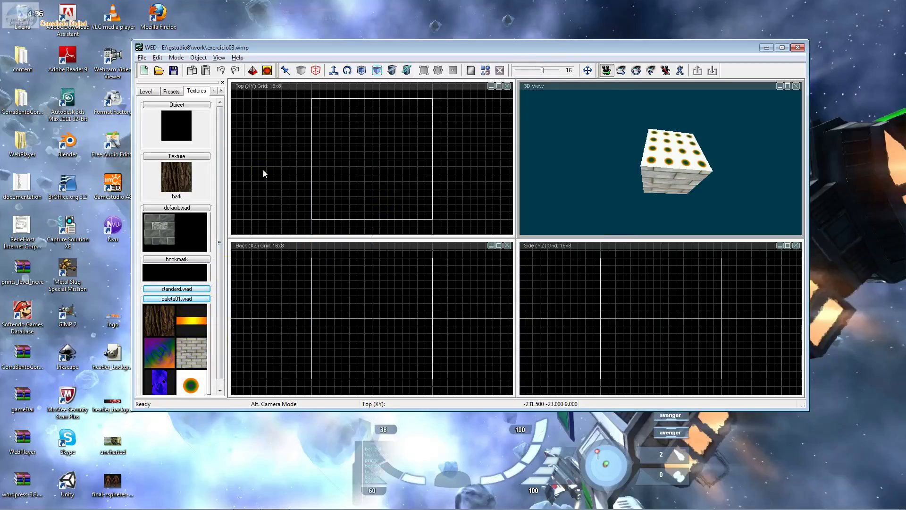
- Save the level, then save the texture palette as paleta01 in the wads folder, overwriting the existing file
click(173, 70)
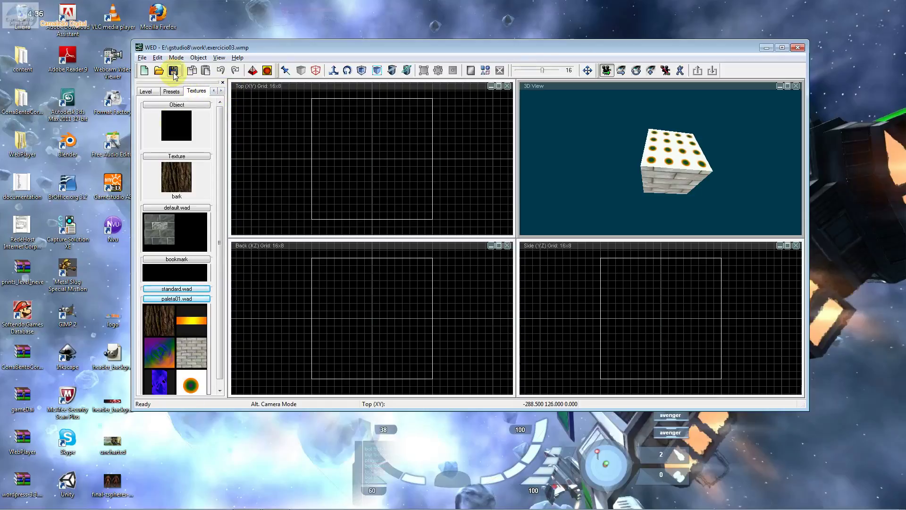
right_click(161, 333)
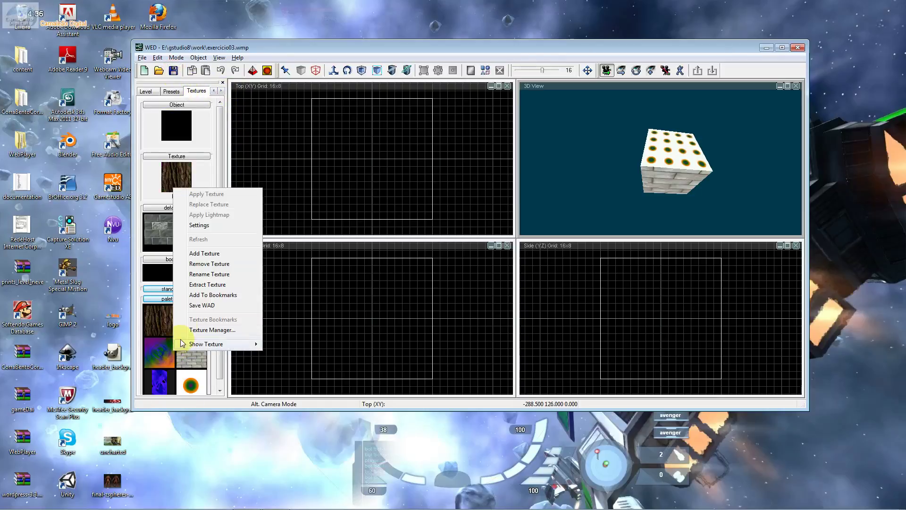
click(202, 306)
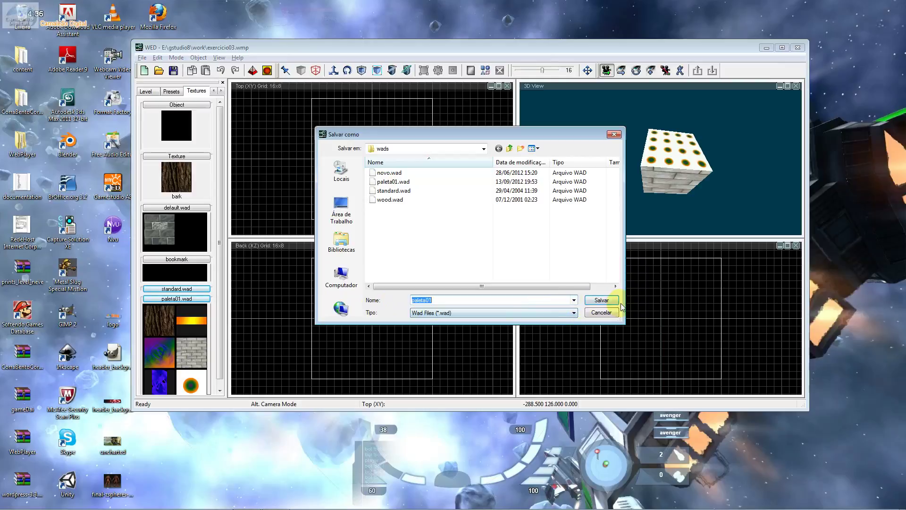
click(602, 300)
click(477, 262)
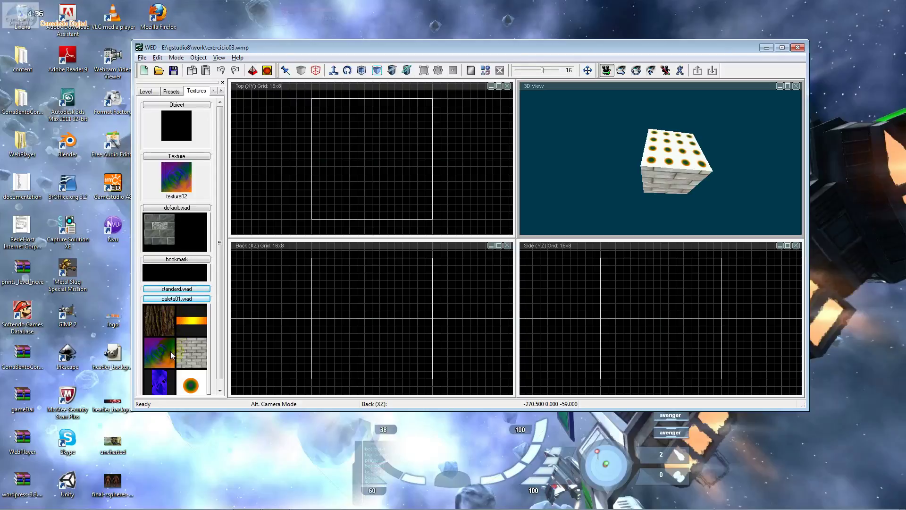
- Open the texture settings of textura02 in paleta01.wad, review its size and scale values, and close them
right_click(158, 350)
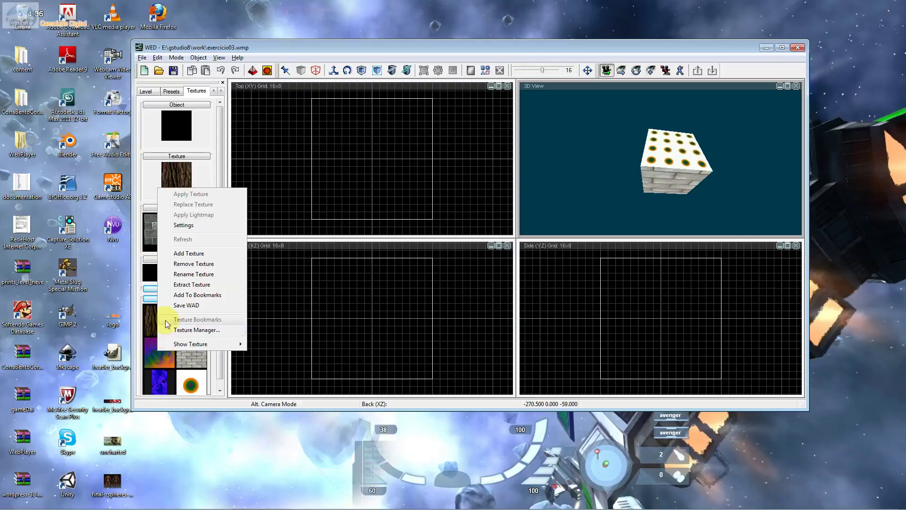
click(201, 225)
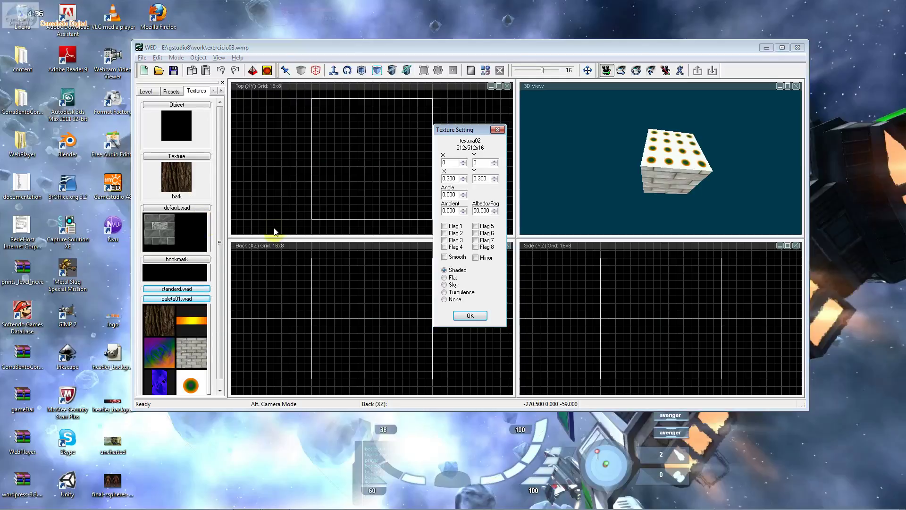
click(459, 149)
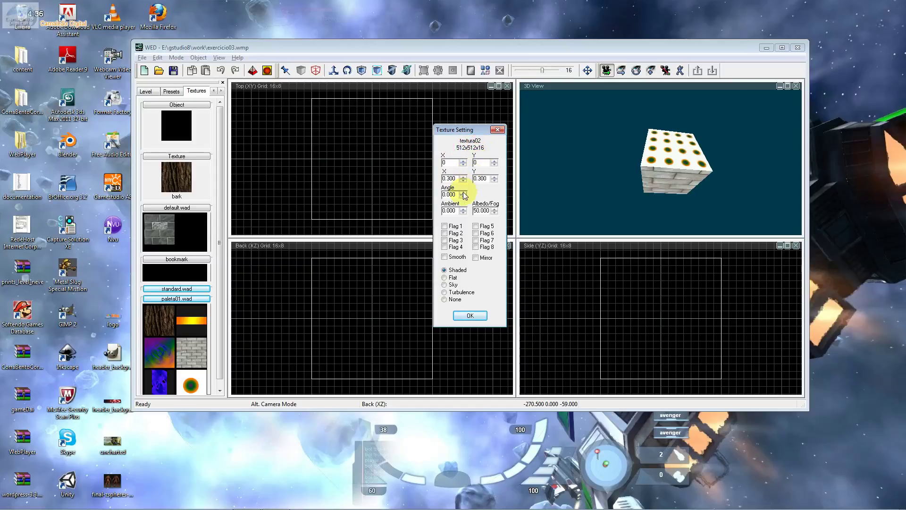
double_click(479, 178)
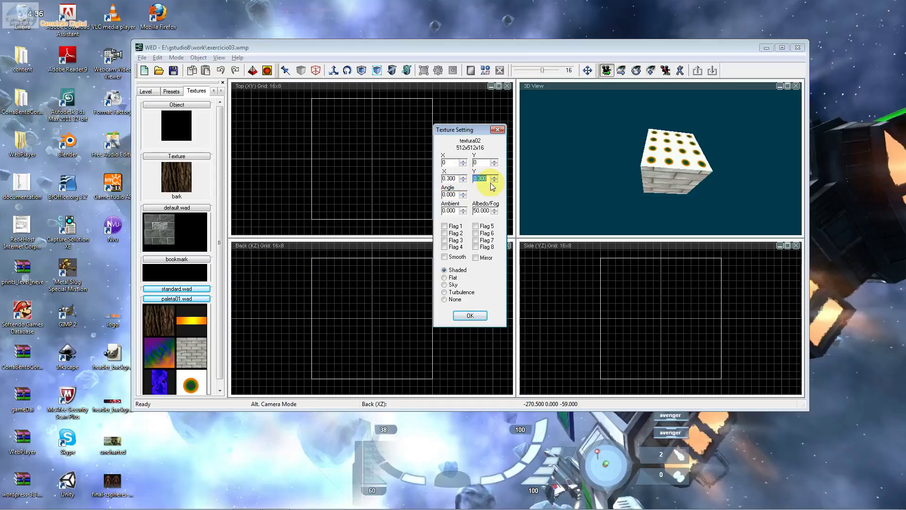
click(469, 315)
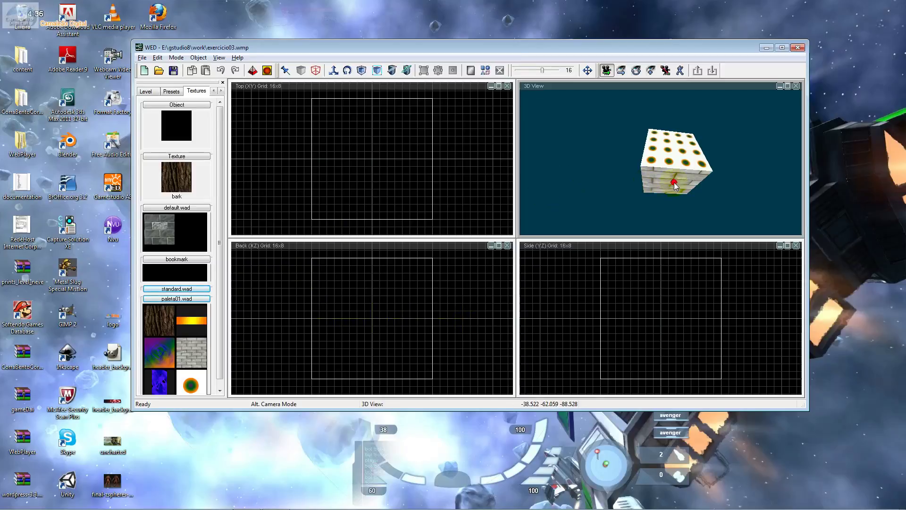
- Select the block with the object move tool, open its Object Properties and move the dialog clear of the 3D view
click(334, 70)
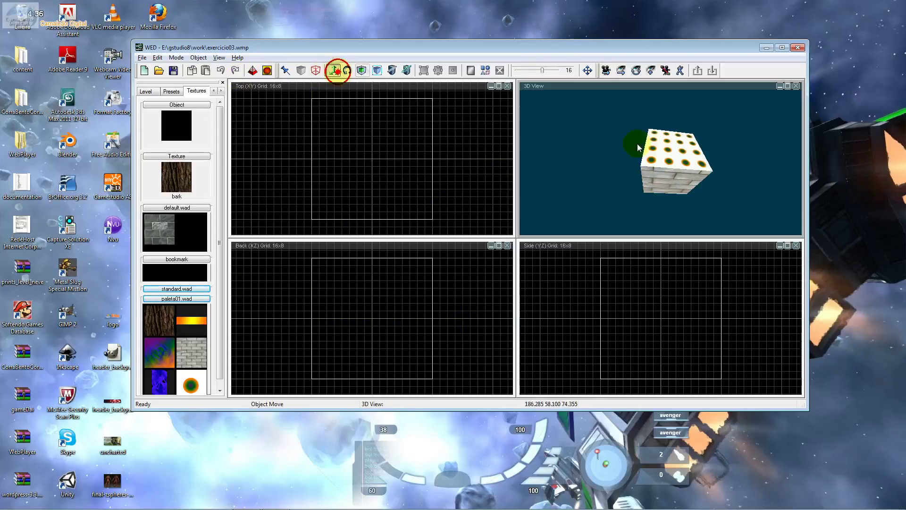
click(637, 147)
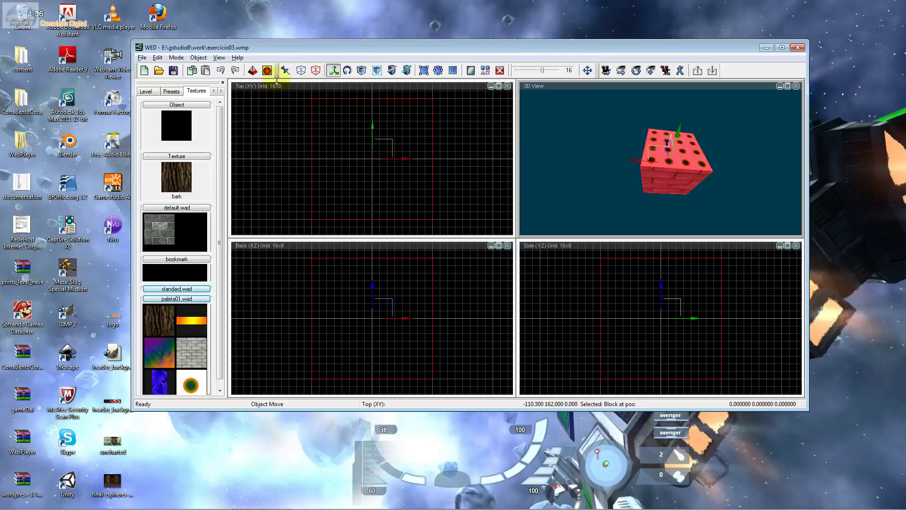
click(145, 91)
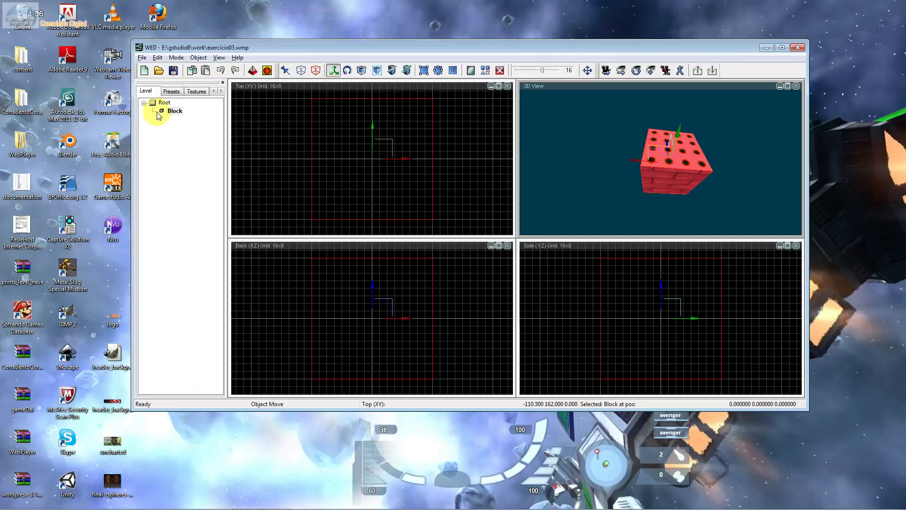
right_click(713, 176)
click(701, 273)
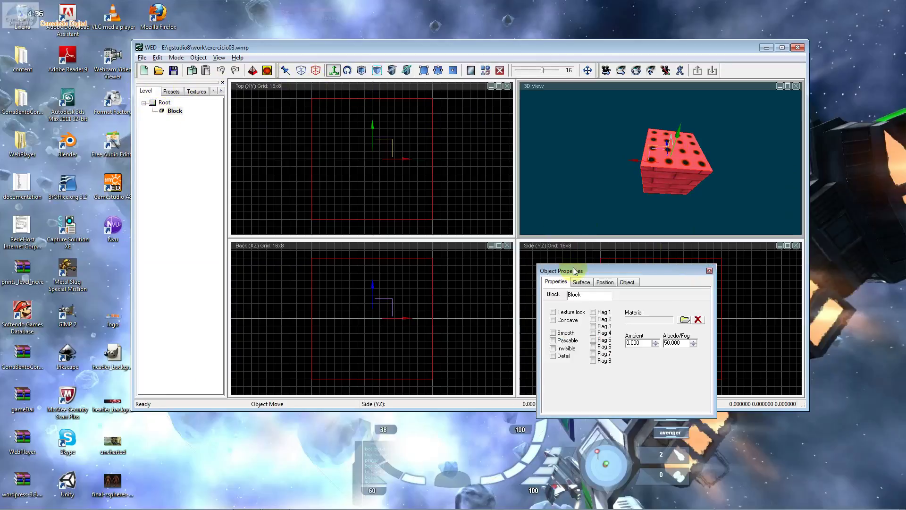
click(661, 179)
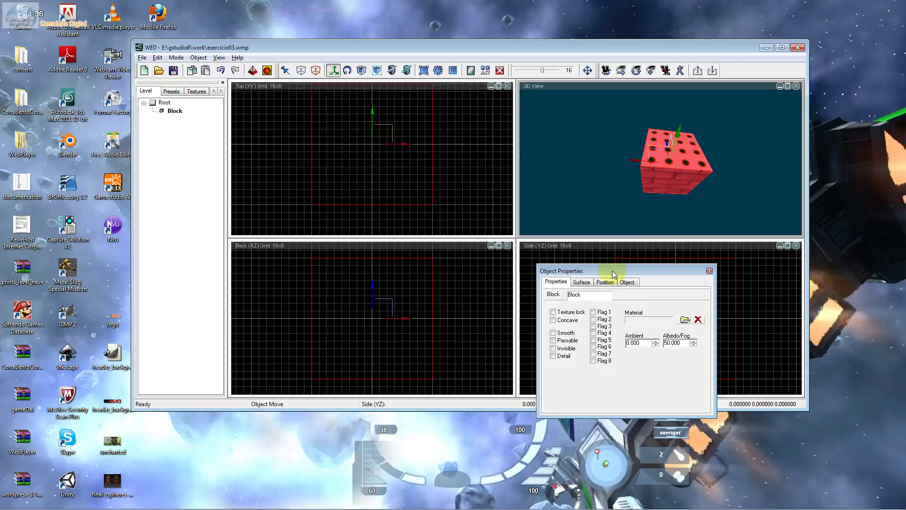
drag(613, 270, 392, 212)
- Show the block's surface properties and switch to surface #5, the dotted face
click(364, 226)
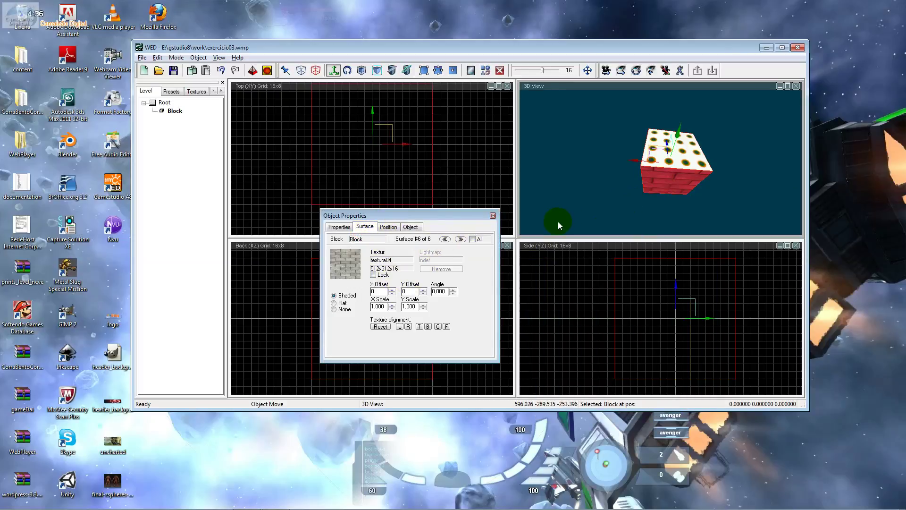
click(460, 239)
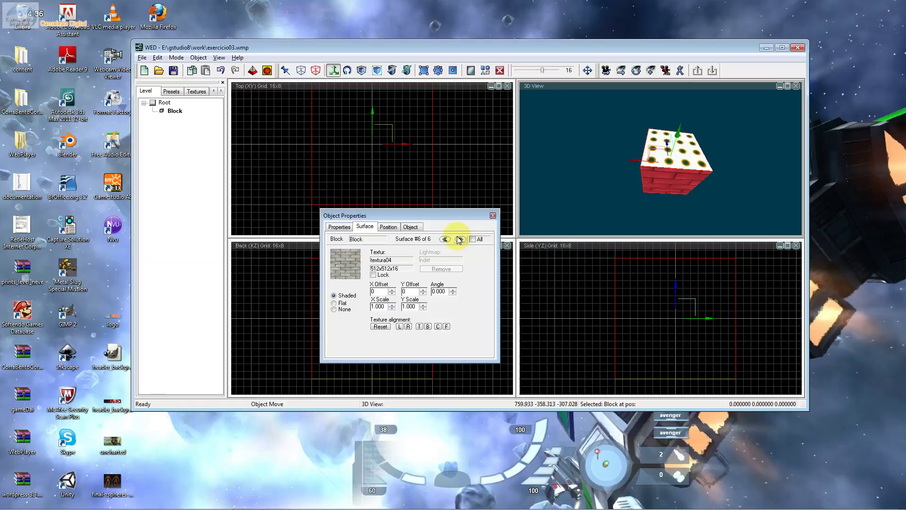
click(338, 227)
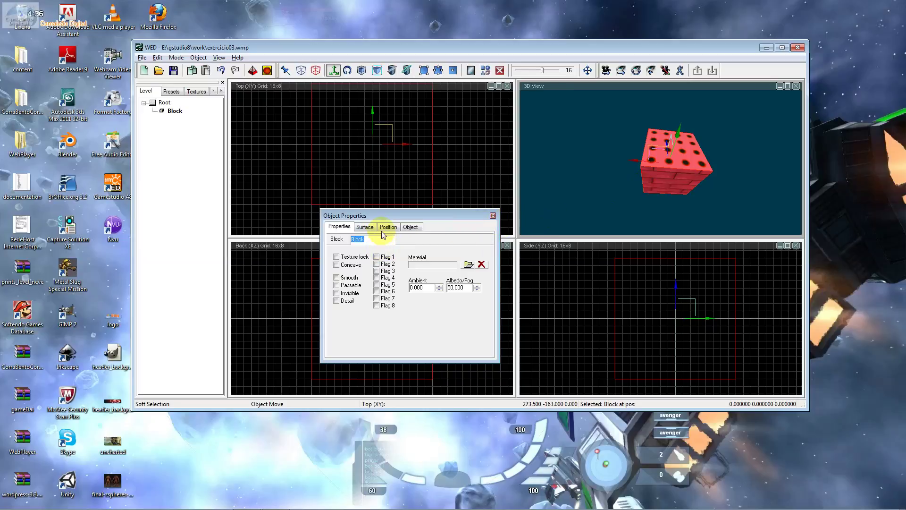
click(370, 227)
click(445, 239)
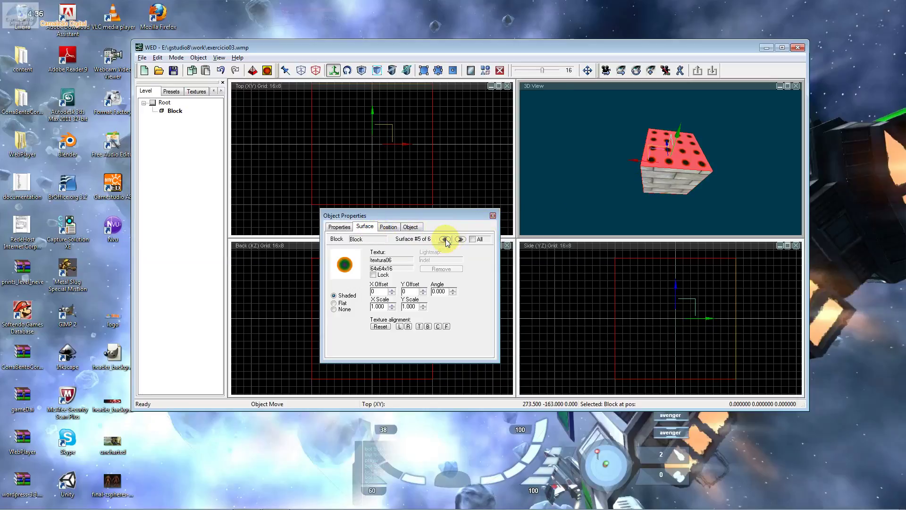
- Enable Lock for surface #5's texture and try the Flat and None shading modes, finishing on Shaded
click(342, 303)
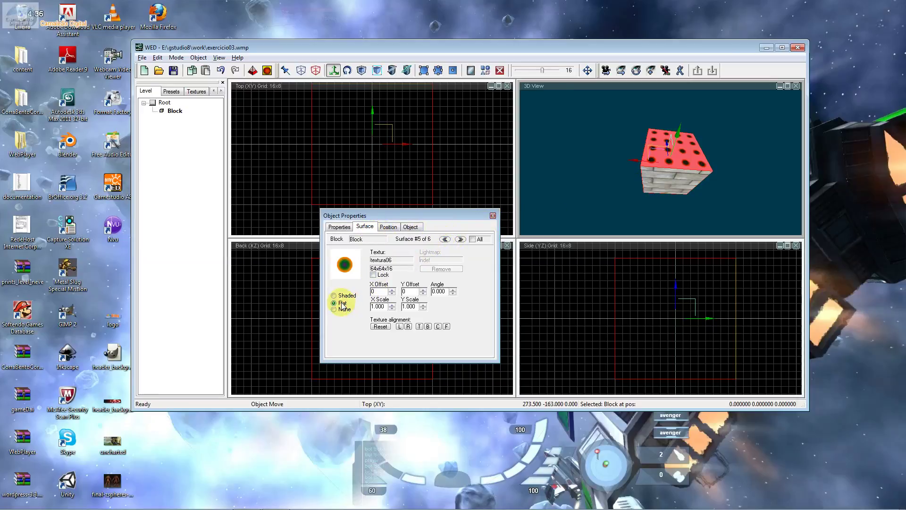
click(334, 295)
click(379, 275)
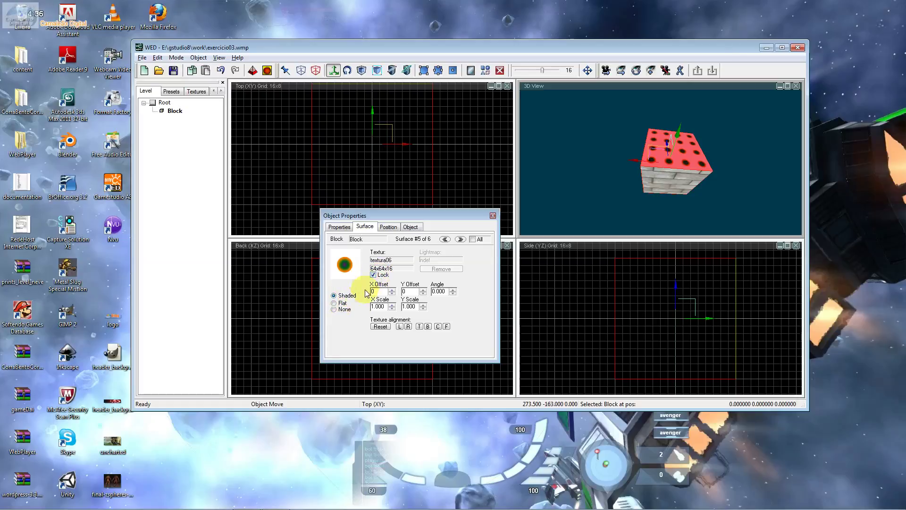
click(343, 310)
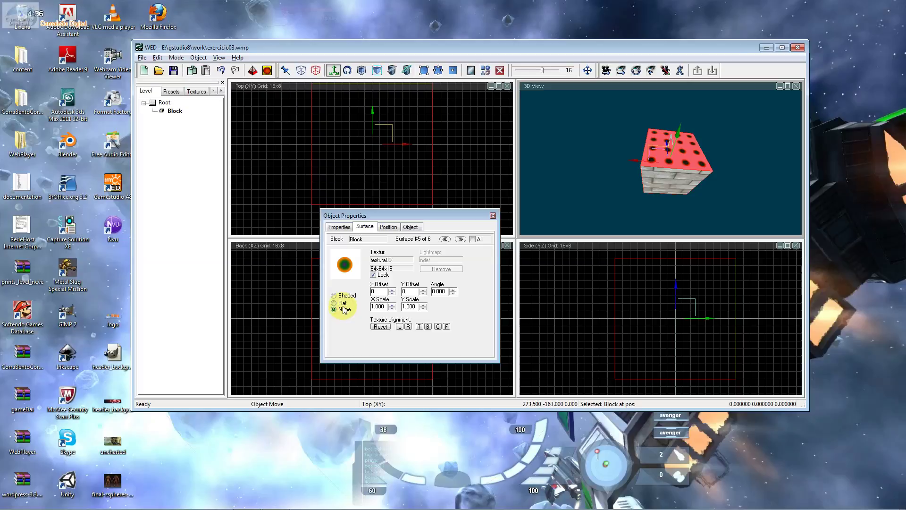
click(343, 303)
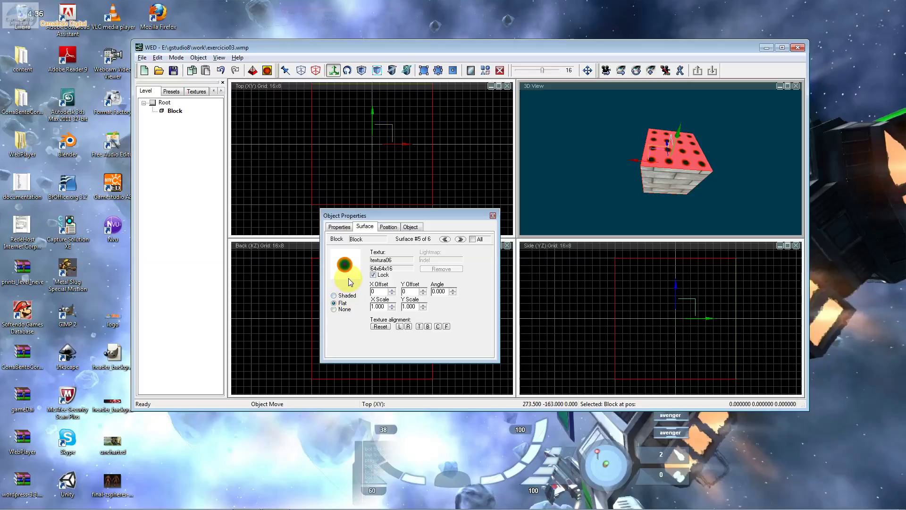
click(338, 295)
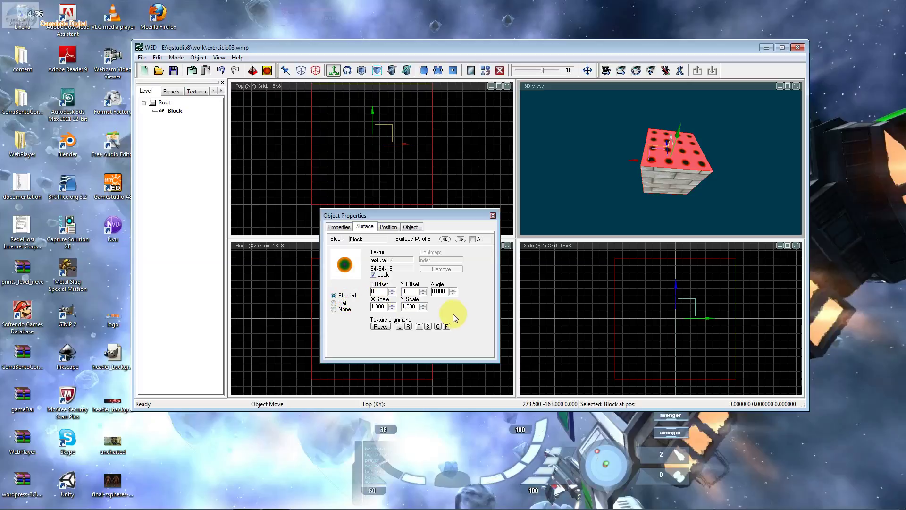
- Review the block's all-faces, position and material options without assigning a material, and close Object Properties
click(473, 239)
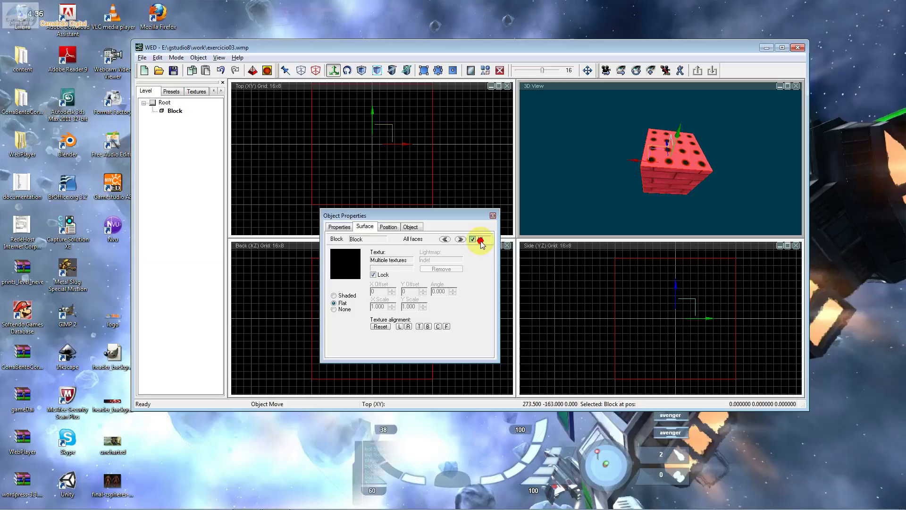
click(386, 227)
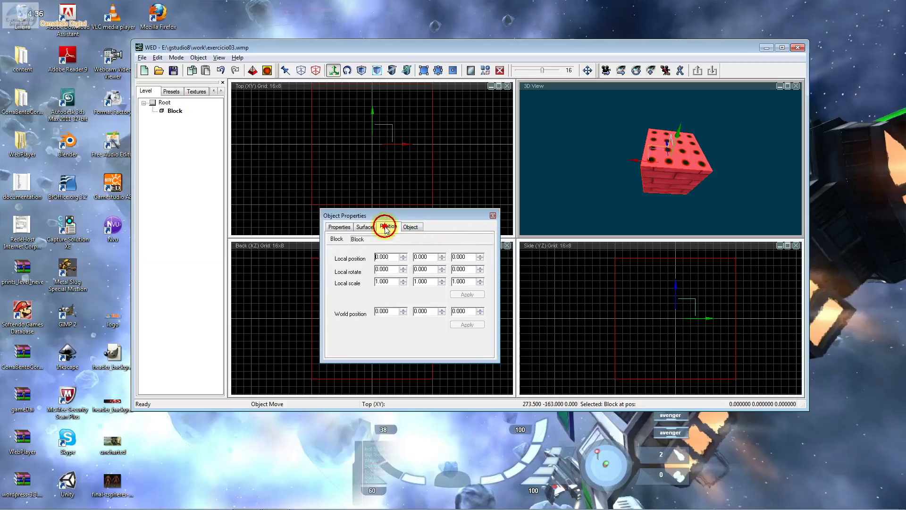
click(338, 227)
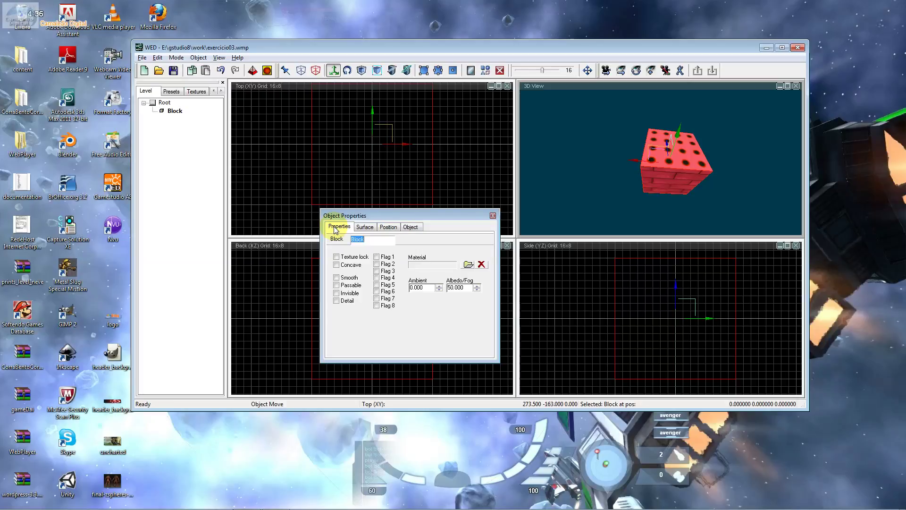
click(468, 265)
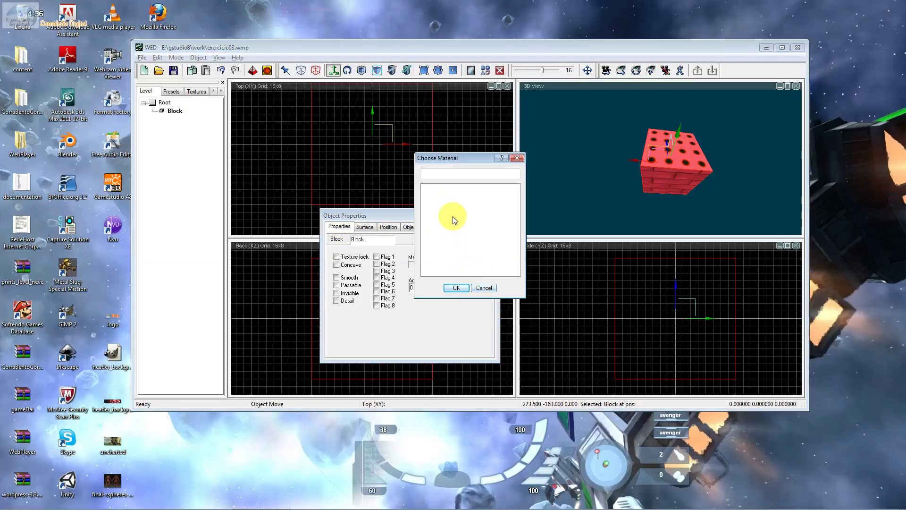
drag(432, 159, 495, 172)
click(547, 301)
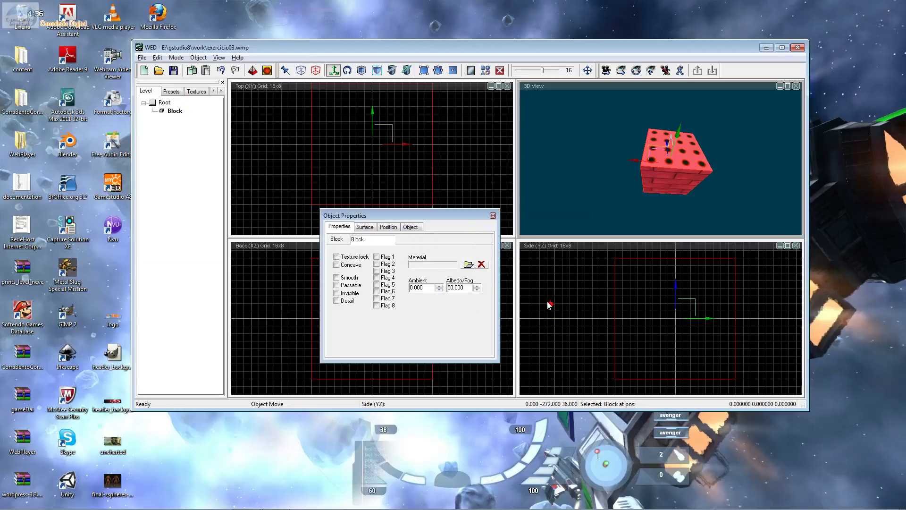
click(494, 216)
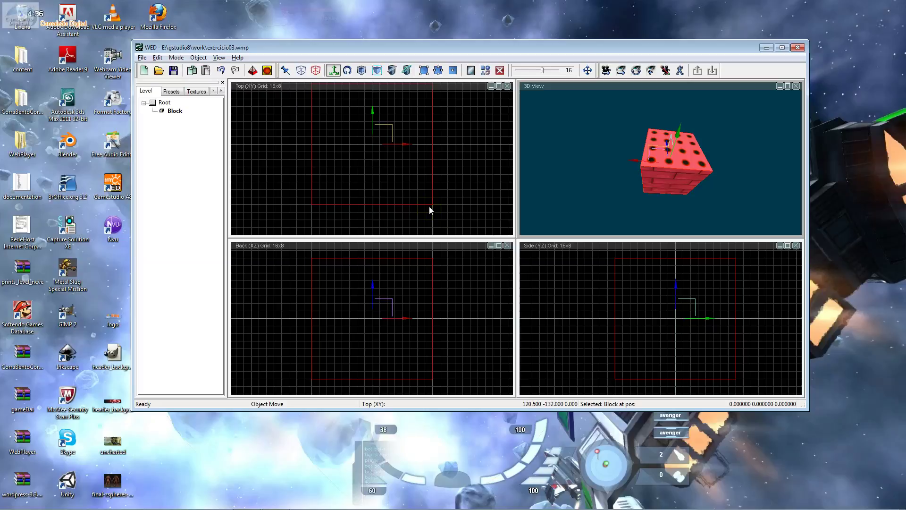
click(11, 500)
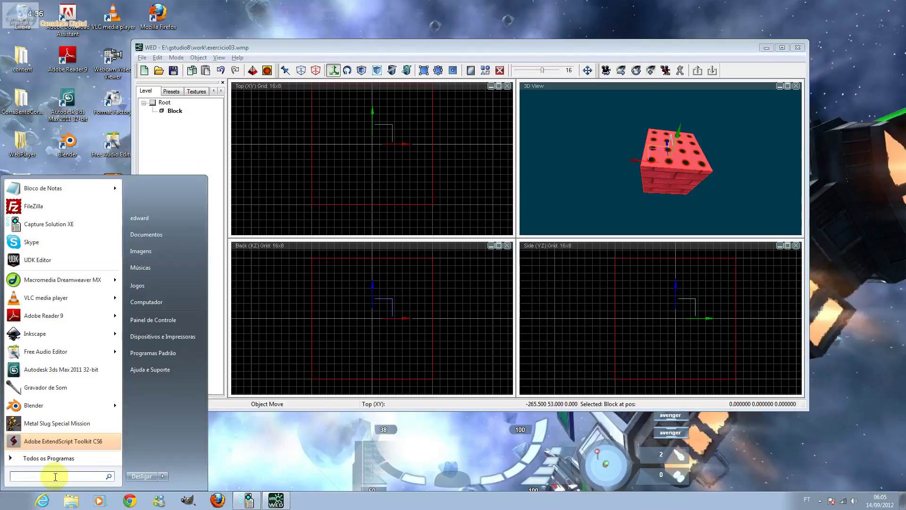
text(p)
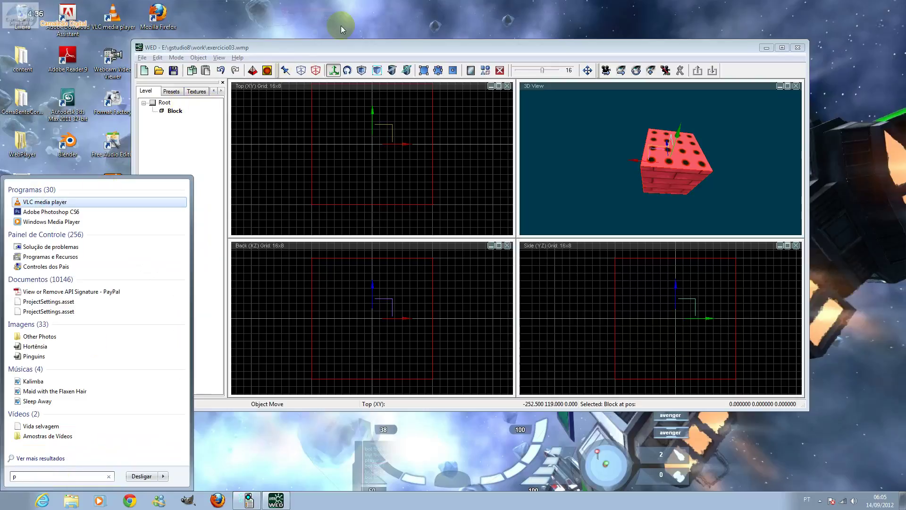
click(339, 45)
- Minimize the level editor window to return to the desktop
drag(347, 48, 366, 49)
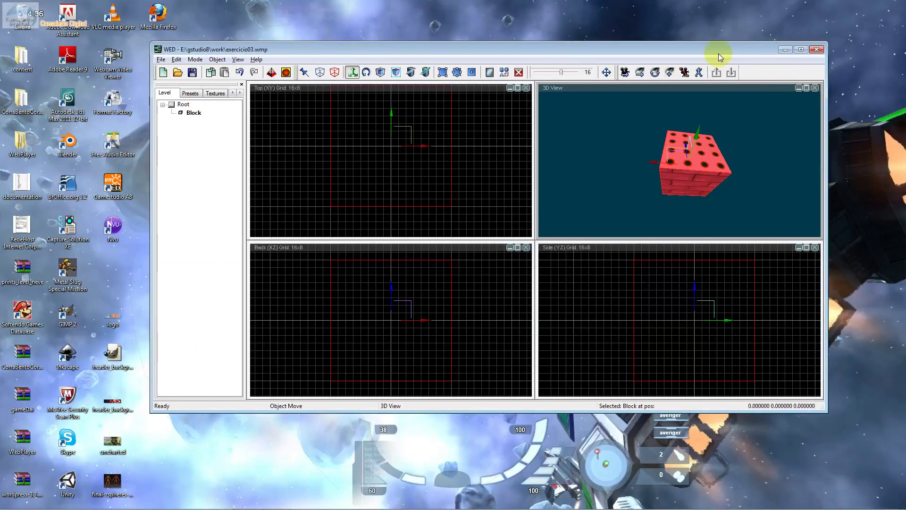
click(784, 50)
click(49, 112)
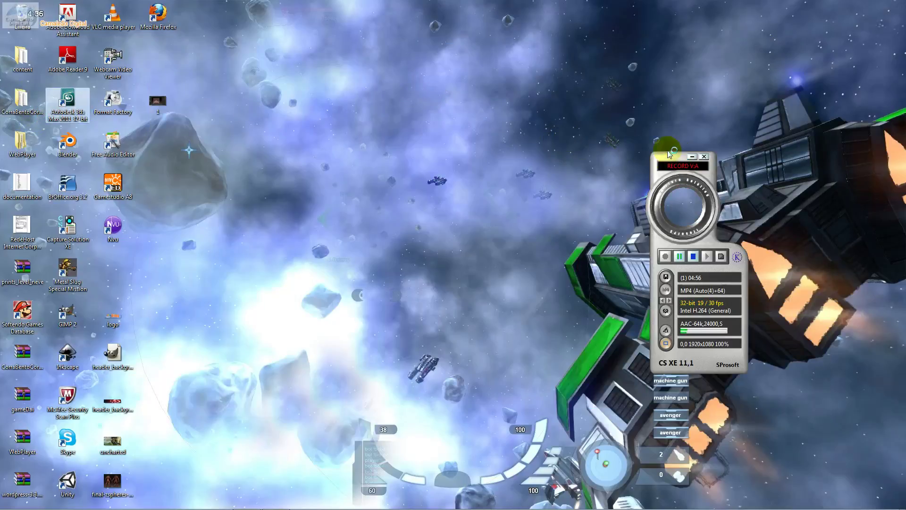
click(364, 126)
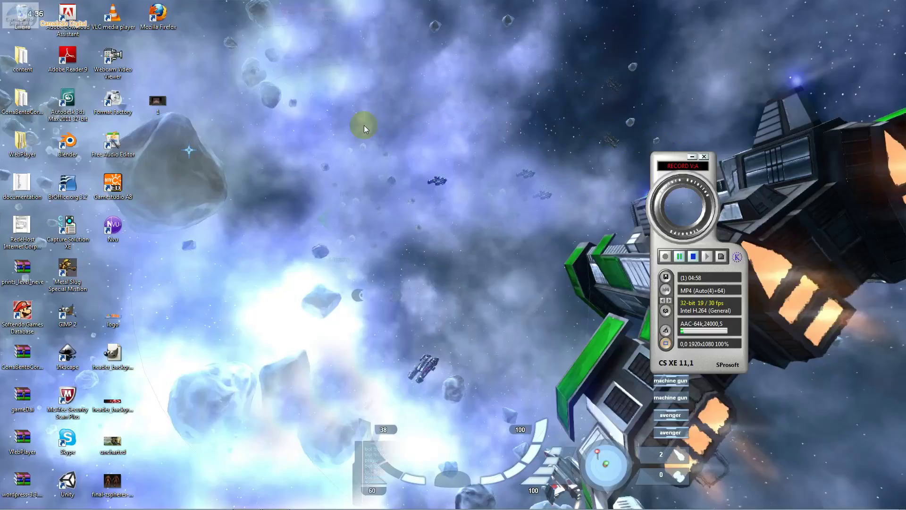